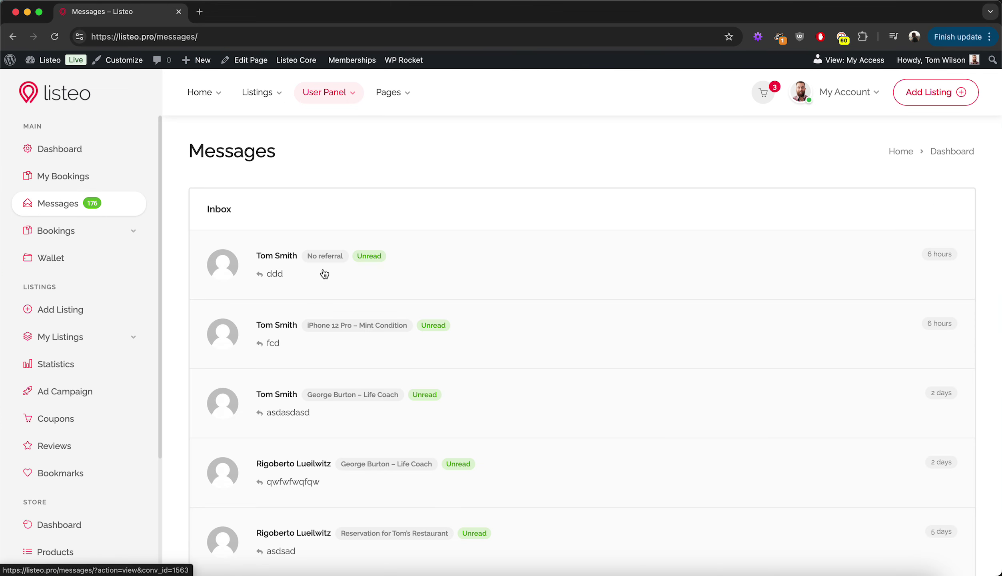
Browse the message inbox and open the conversation about the Sunny Apartment reservation
scroll(323, 273, down, 6)
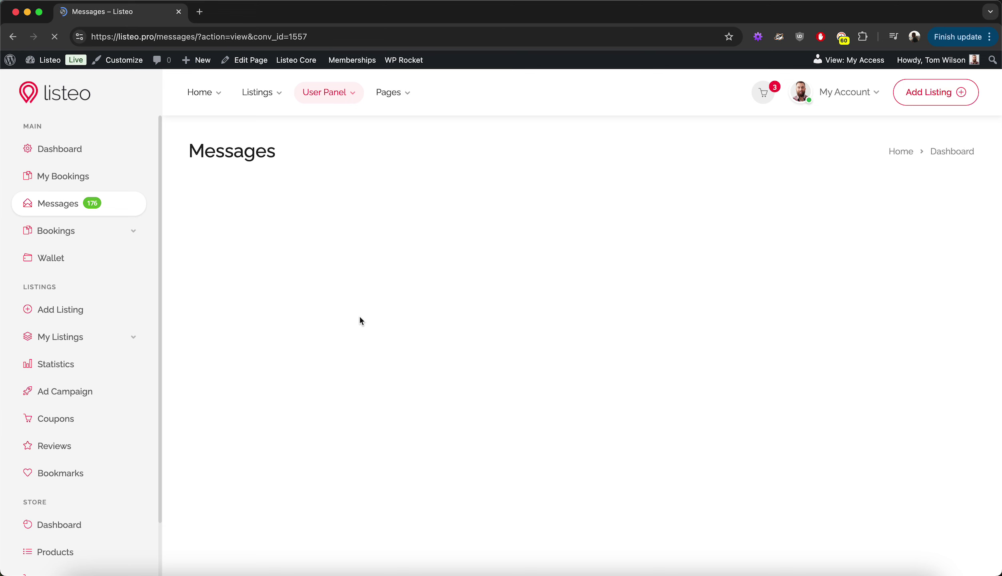
scroll(360, 320, down, 1)
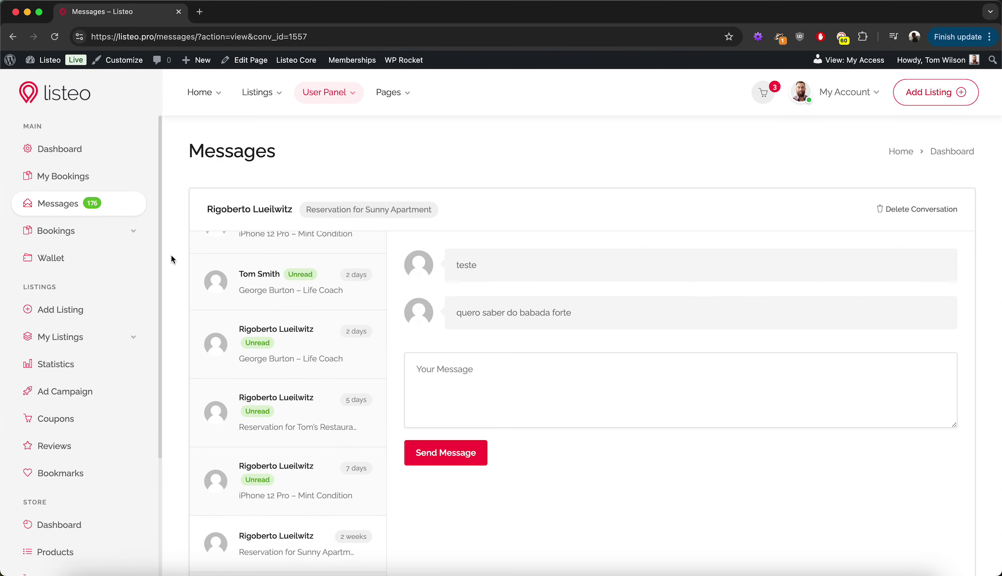
Open the pending bookings and look through the booking requests and the user, listing and date filters
click(118, 236)
click(80, 270)
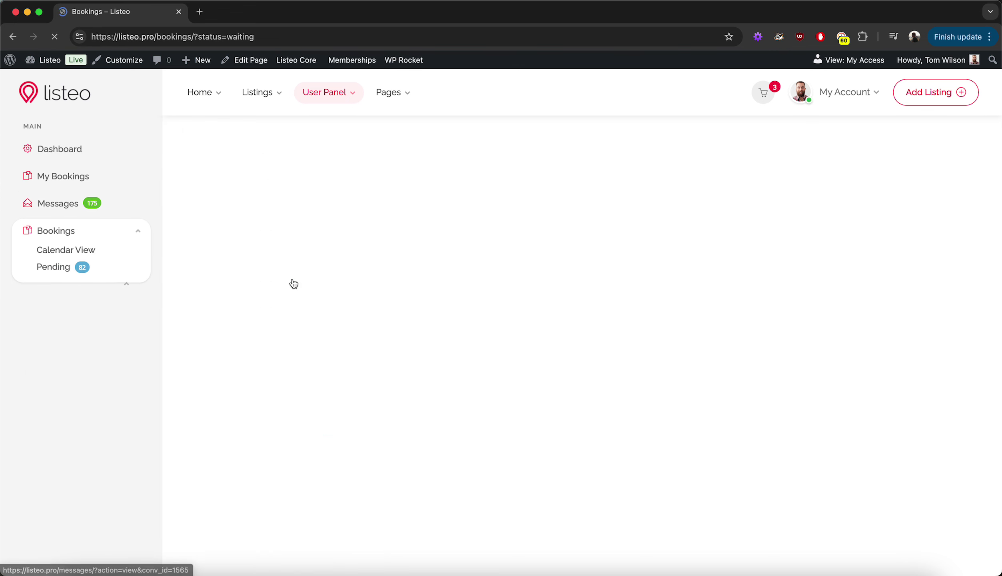
scroll(285, 313, down, 15)
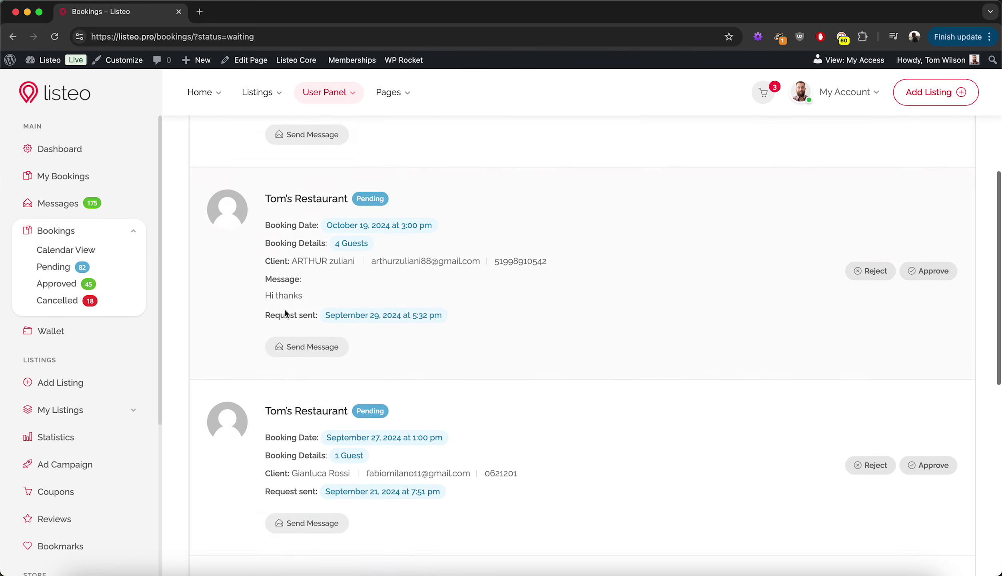
scroll(286, 314, up, 15)
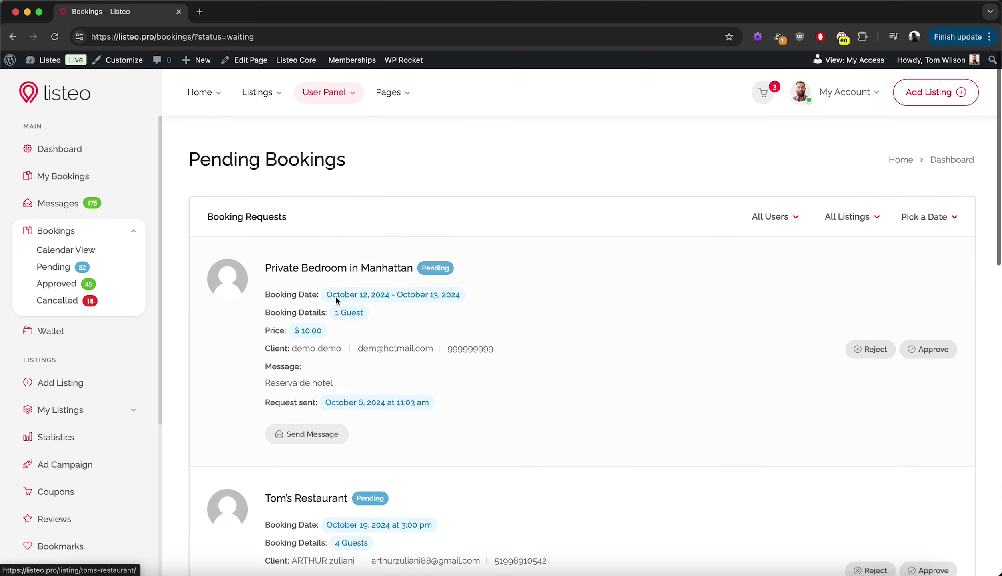
click(794, 209)
click(845, 213)
click(914, 210)
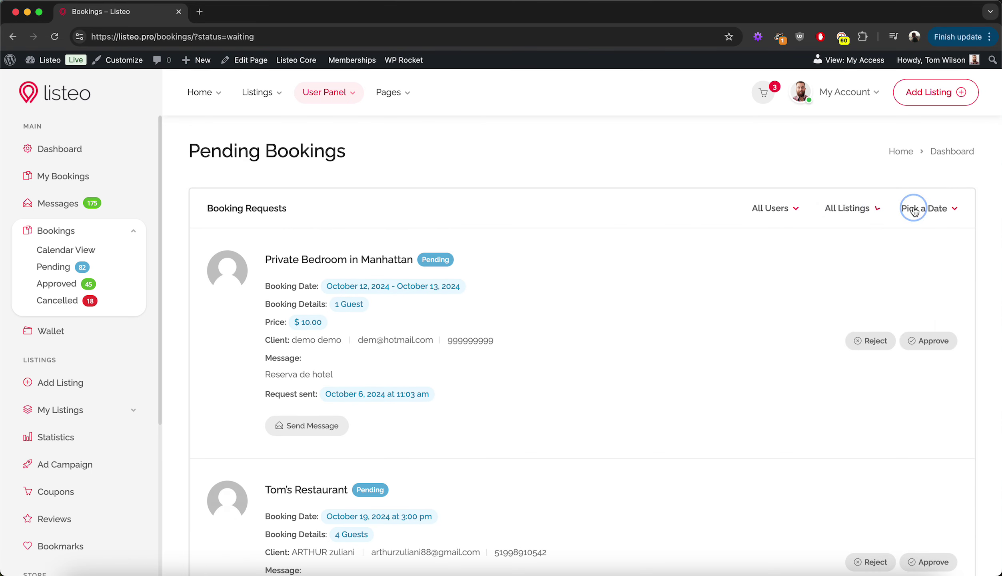
Open the approved bookings and cancel the Sunny Apartment booking for October 22 to November 20, 2024
click(74, 285)
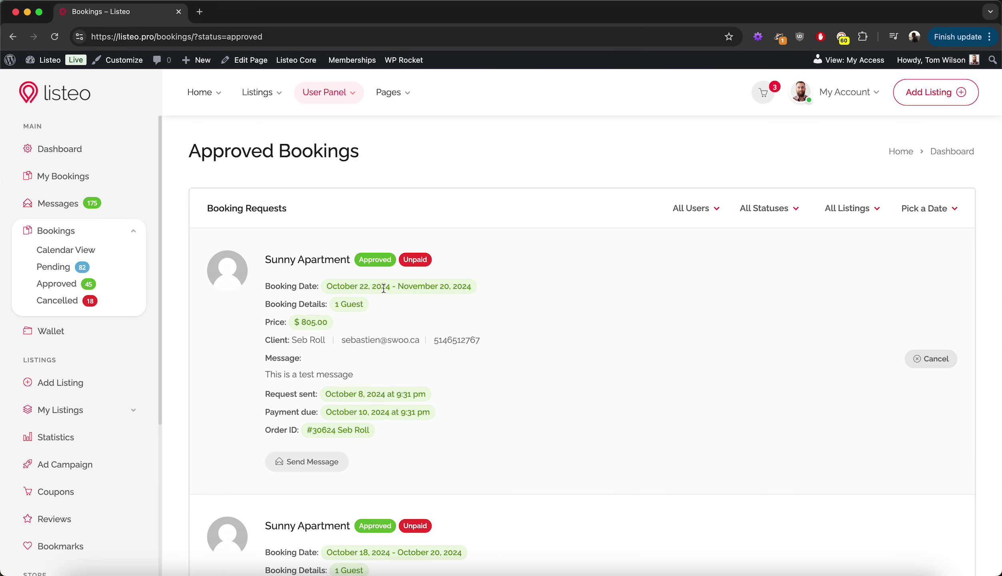
scroll(382, 286, down, 2)
scroll(383, 288, up, 1)
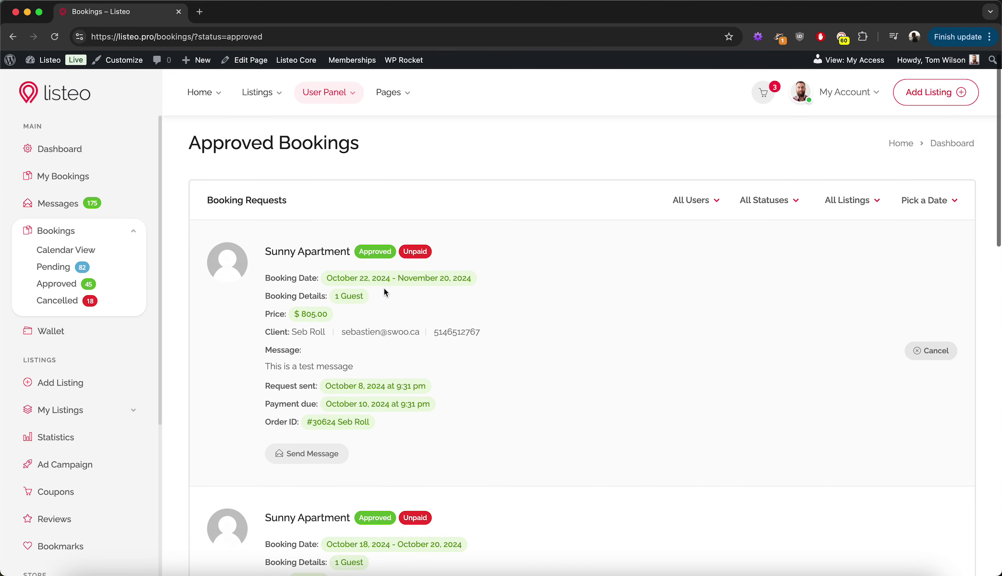
click(929, 350)
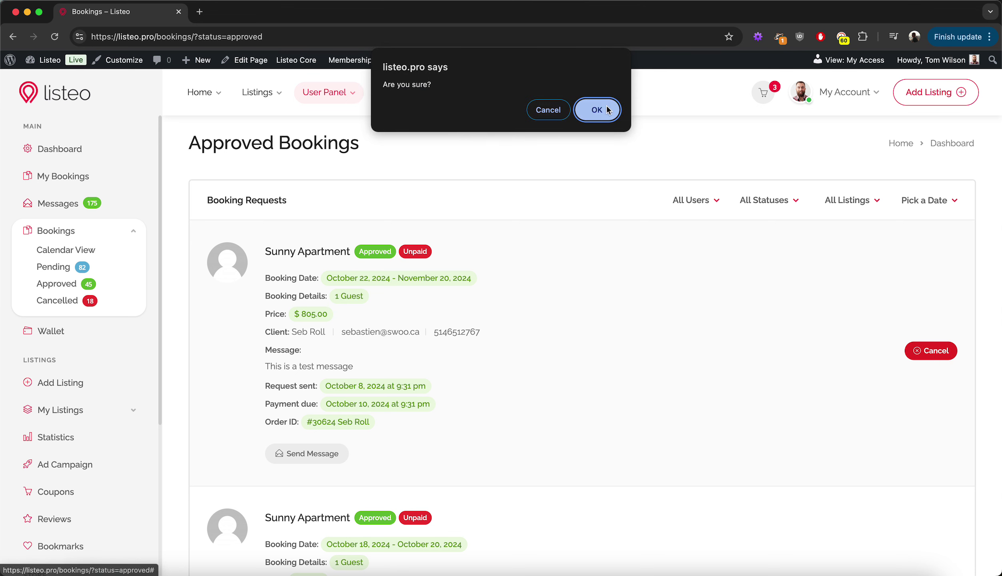
click(607, 110)
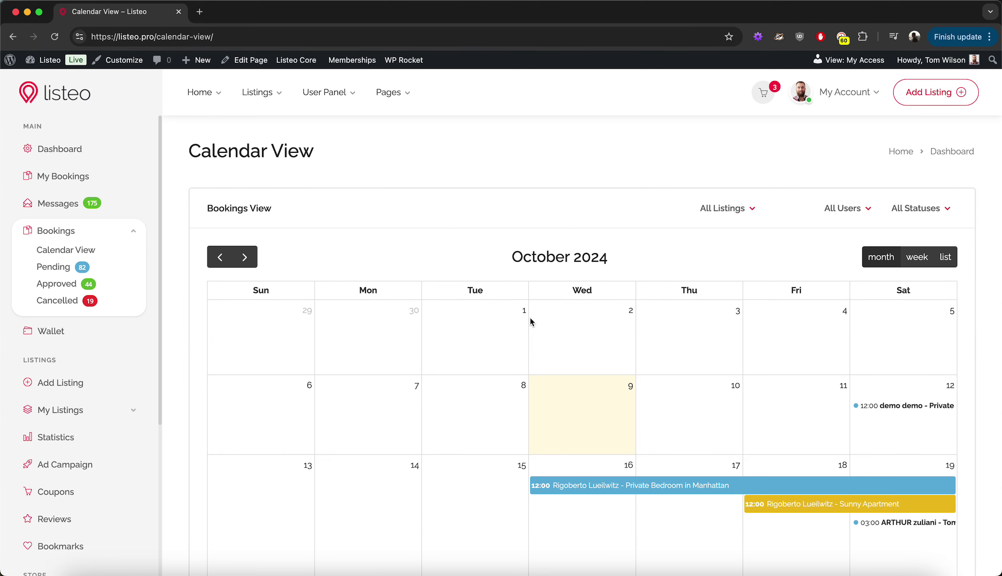
Examine the bookings in the calendar view for October 2024 and November 2024
scroll(530, 319, down, 6)
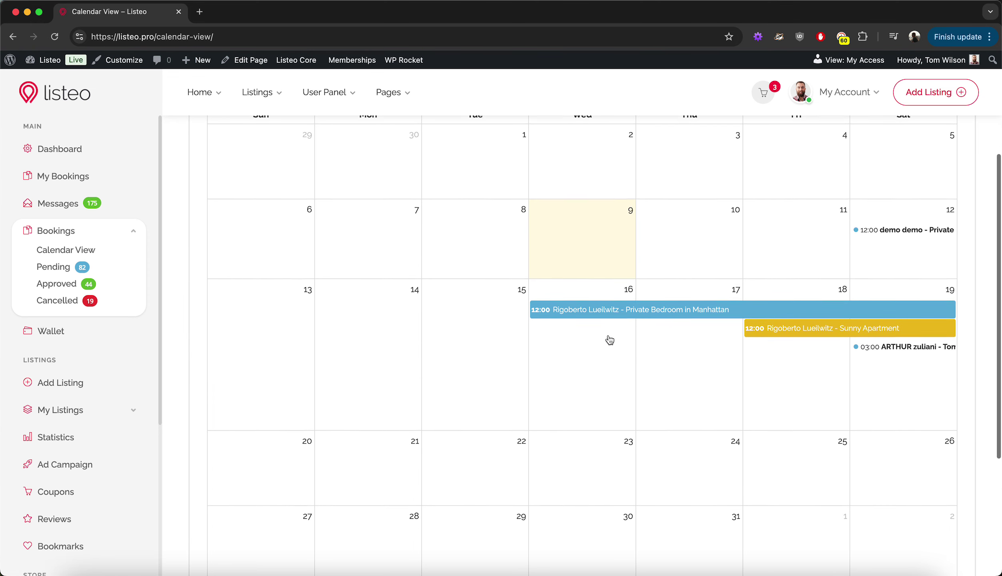
scroll(609, 340, down, 4)
scroll(609, 339, up, 10)
scroll(609, 339, up, 2)
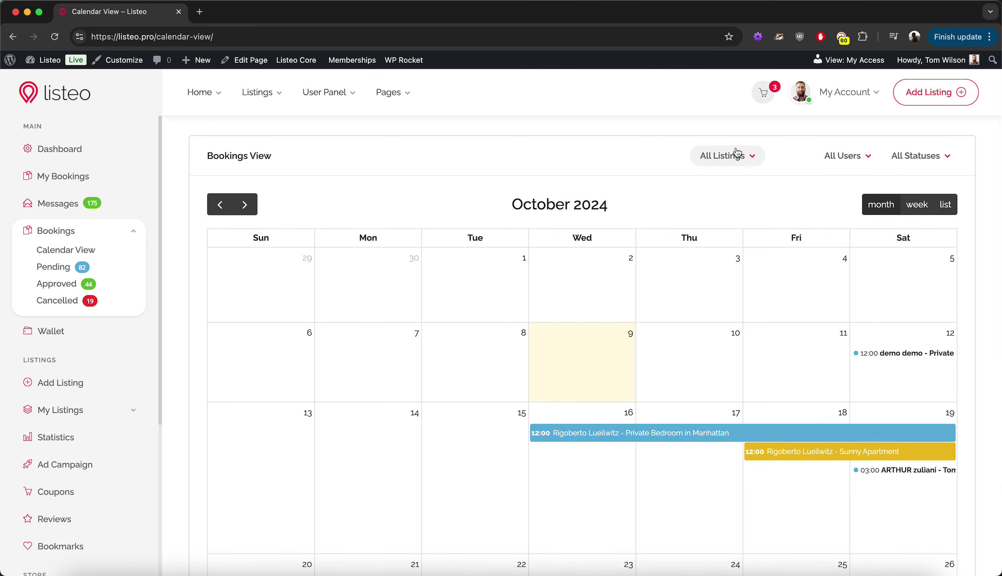
click(247, 205)
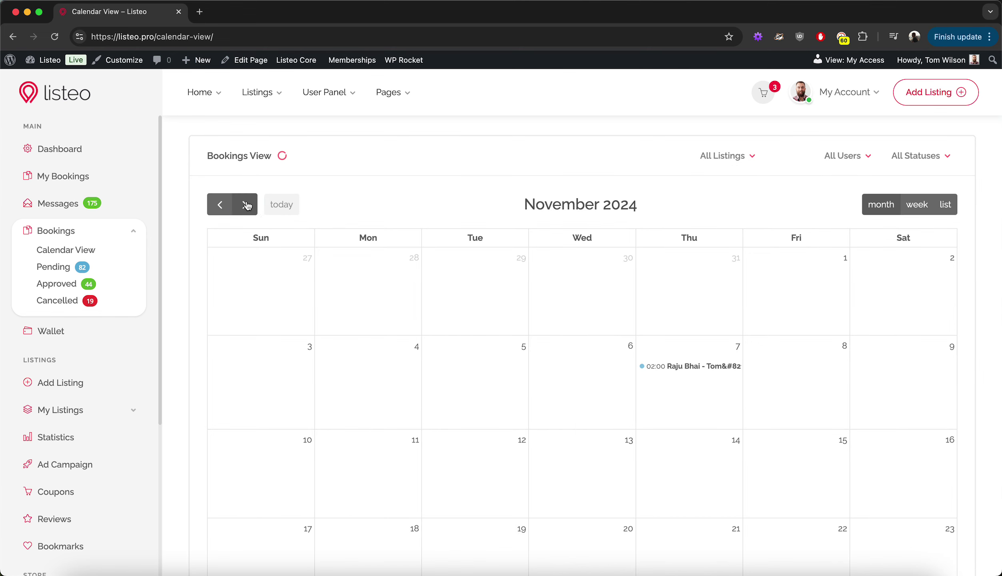
scroll(526, 281, down, 4)
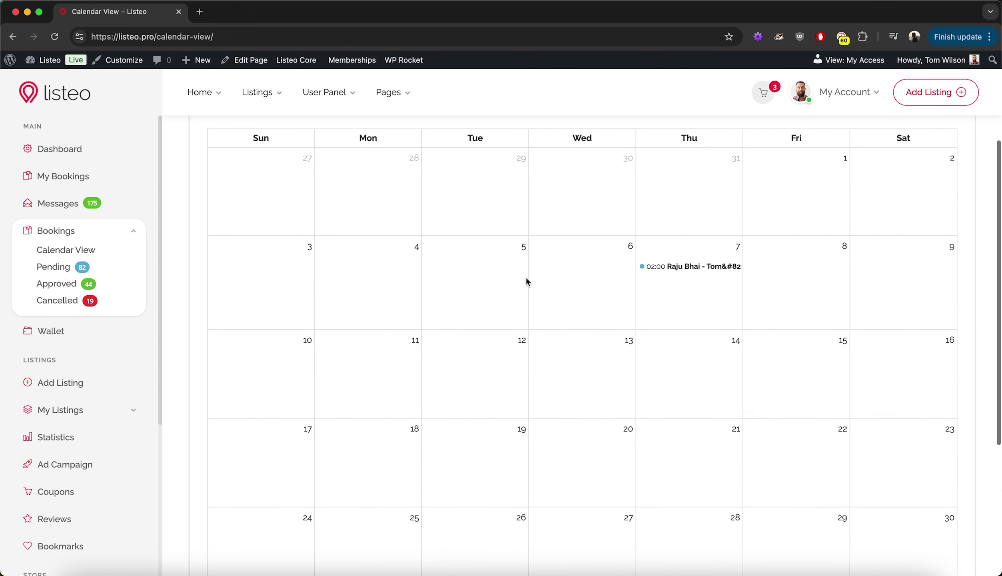
scroll(525, 280, down, 3)
Open the wallet and review the earnings, payout methods and payout history
click(30, 332)
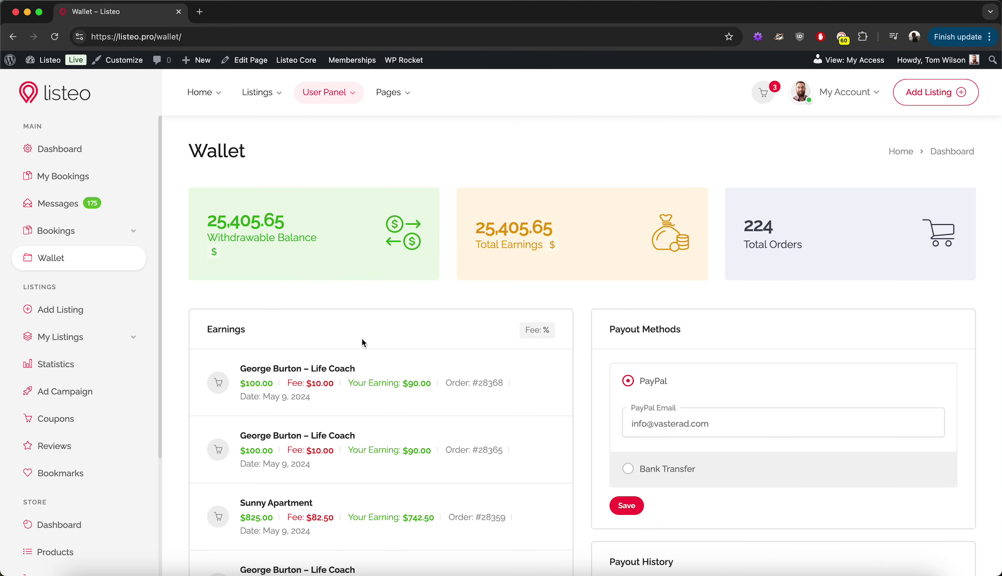
scroll(363, 342, down, 5)
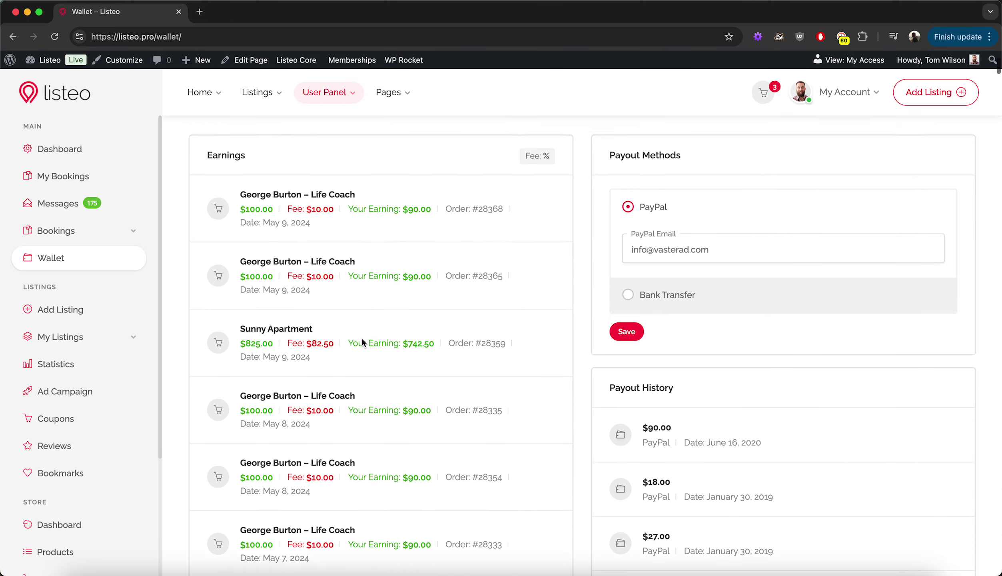
scroll(362, 342, down, 8)
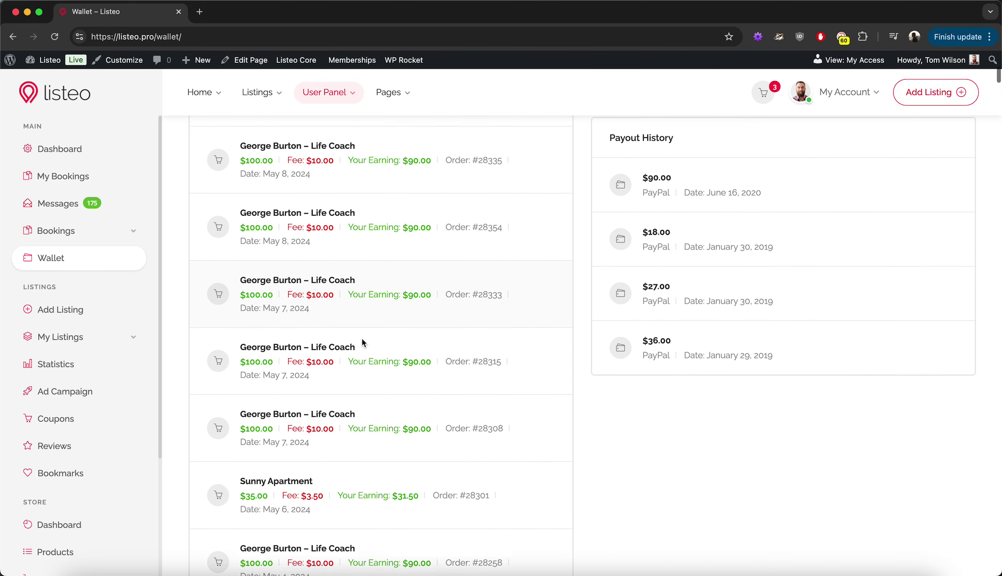
scroll(362, 342, down, 9)
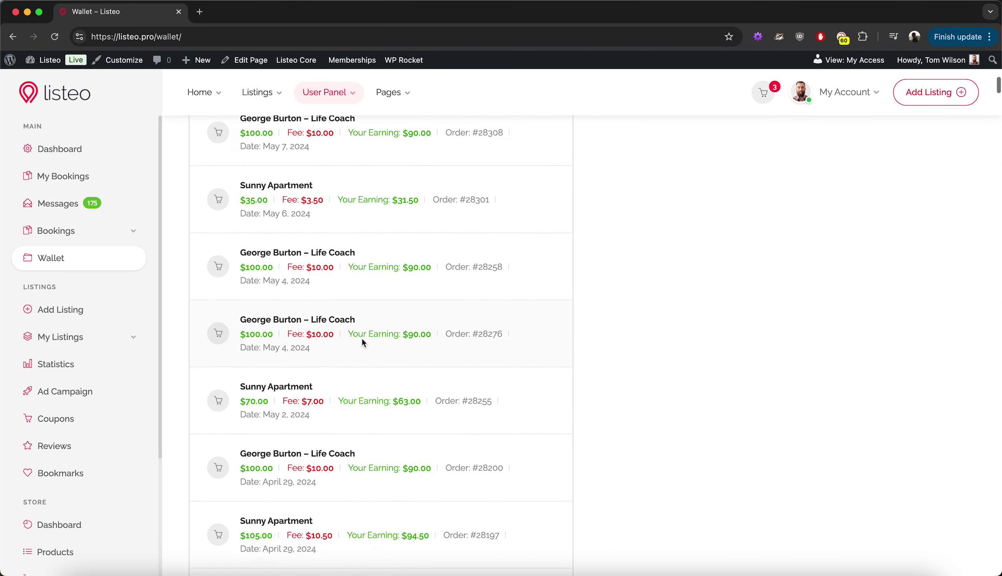
scroll(362, 342, down, 6)
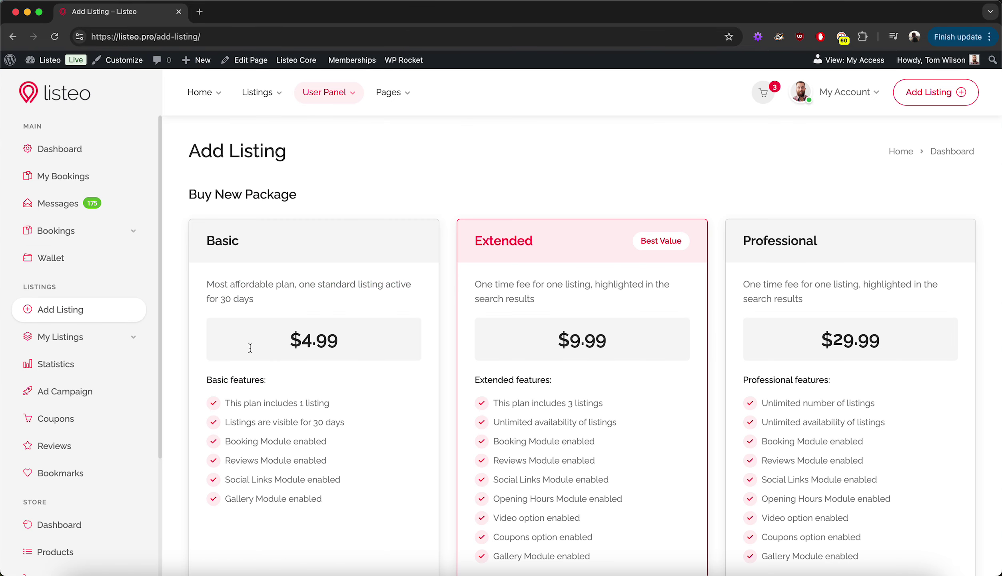
Start a new listing with the Extended package and the Rent listing type
scroll(250, 348, down, 4)
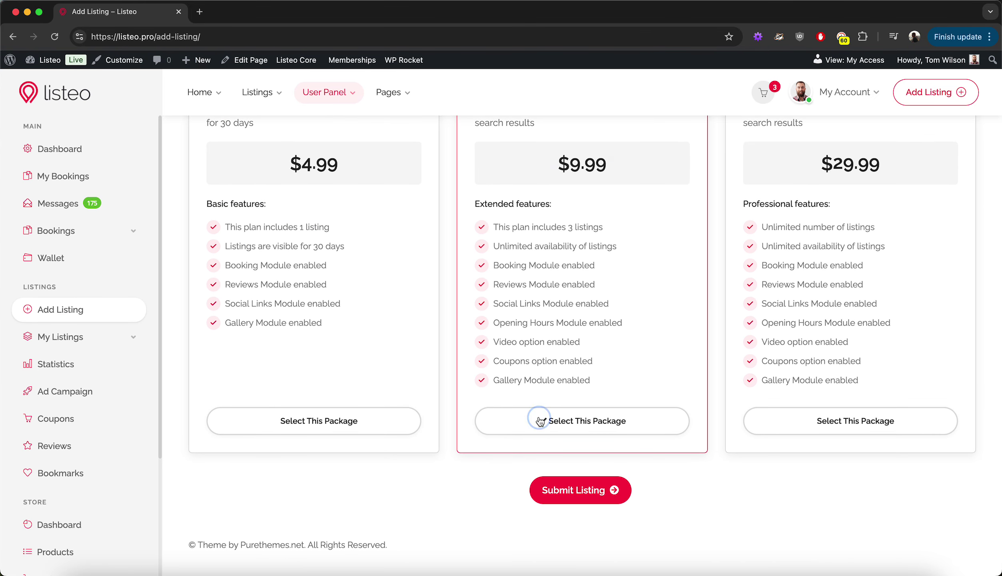
click(540, 420)
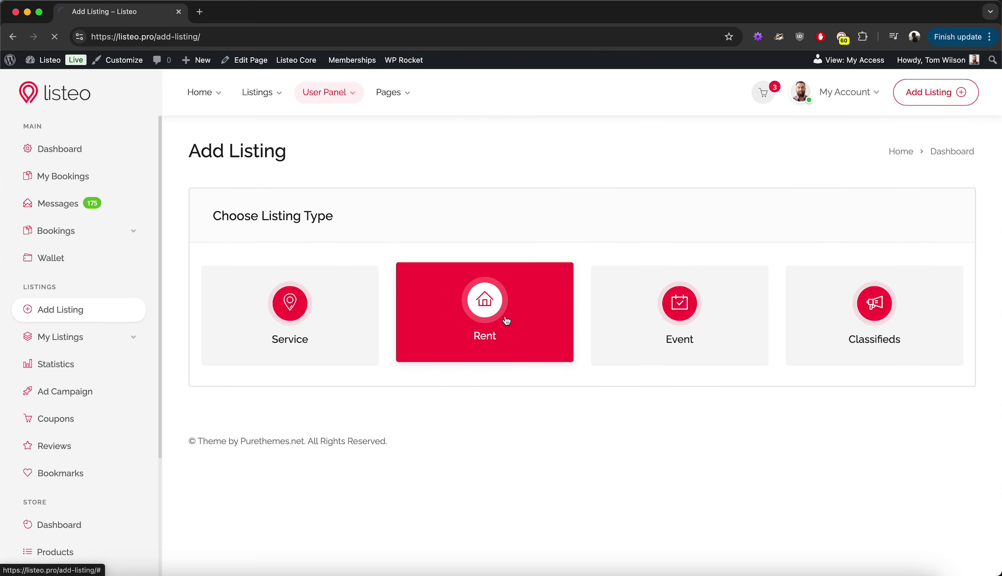
click(506, 320)
Set the listing's location by moving the map marker southwest of New York into Middlesex County, New Jersey
scroll(489, 329, down, 10)
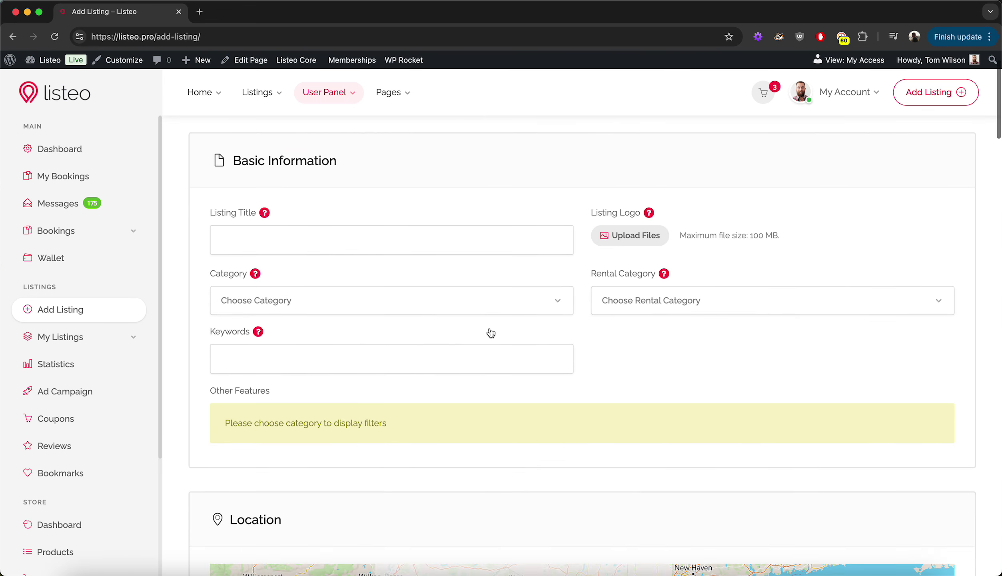
scroll(489, 327, down, 5)
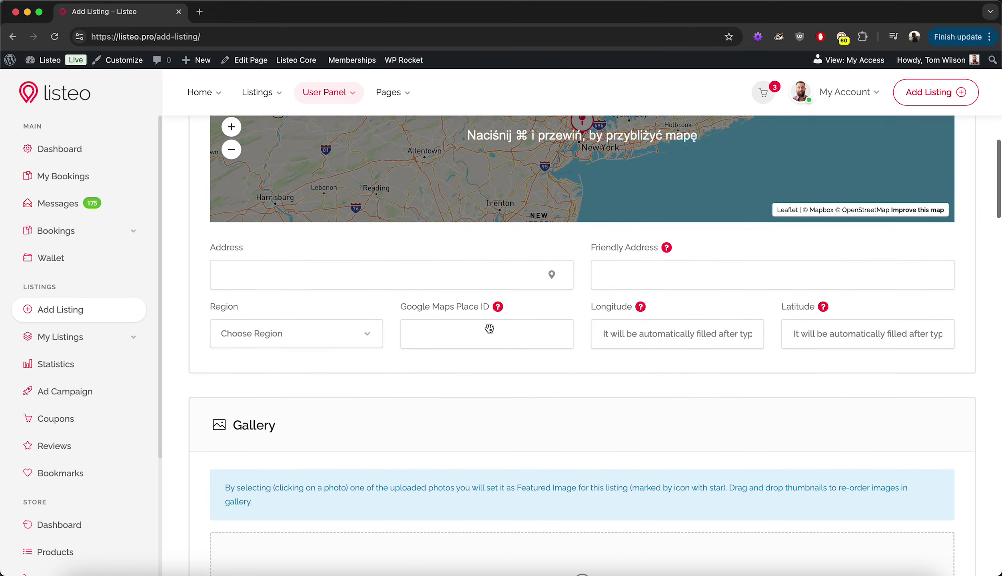
scroll(489, 327, up, 4)
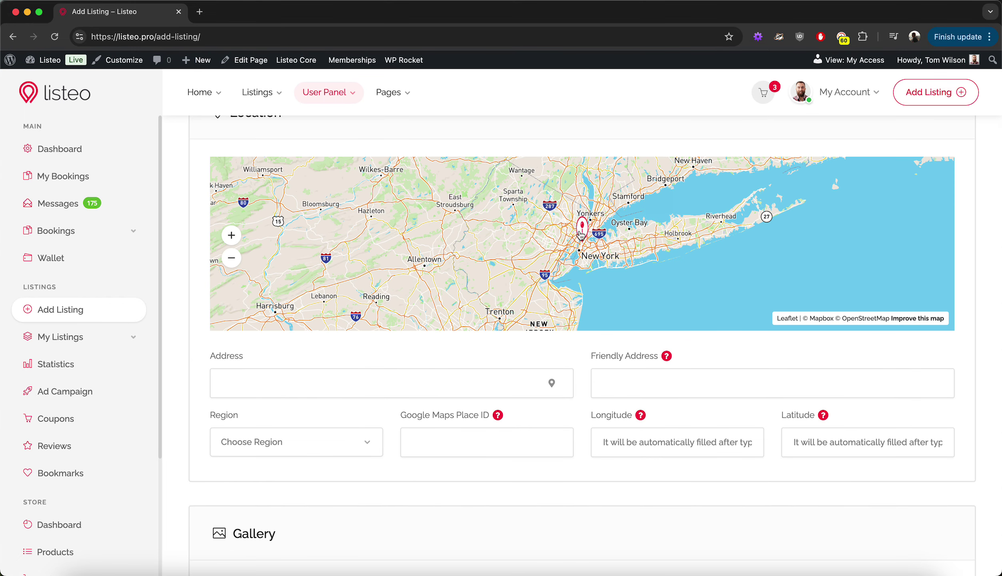
drag(545, 257, 533, 267)
Enable opening hours for the listing and set Tuesday's opening time to 16:00
scroll(485, 380, down, 9)
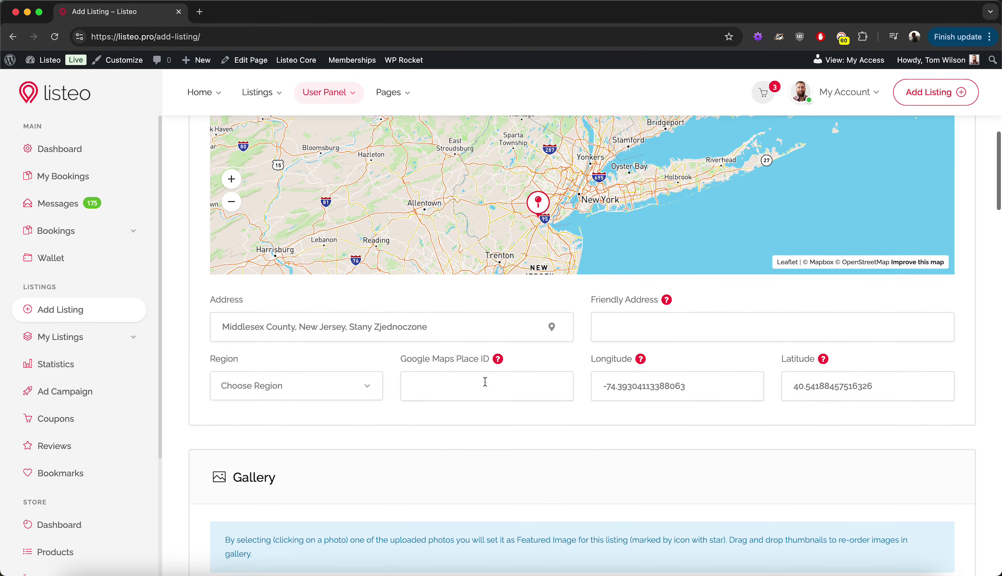
scroll(485, 384, down, 15)
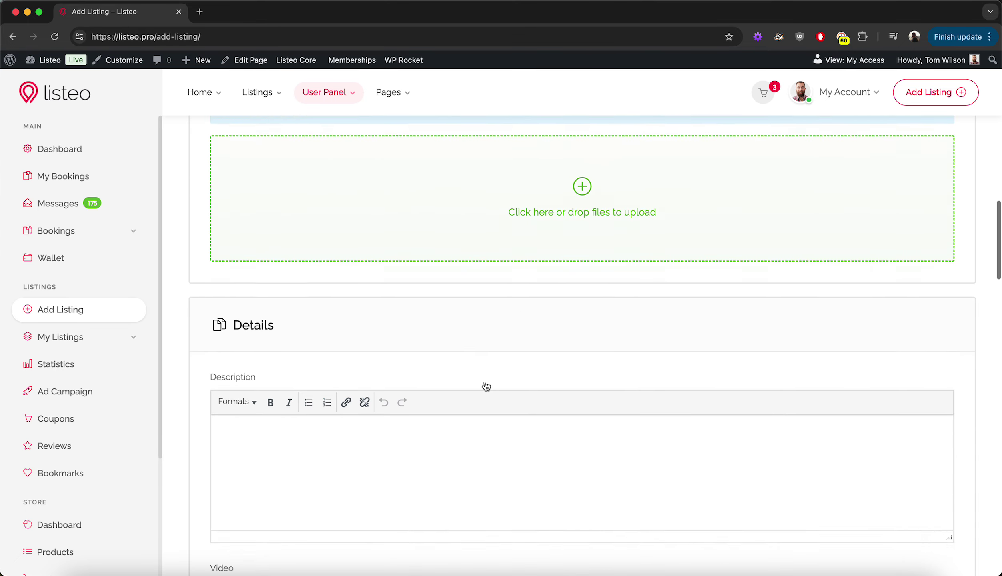
scroll(485, 381, down, 6)
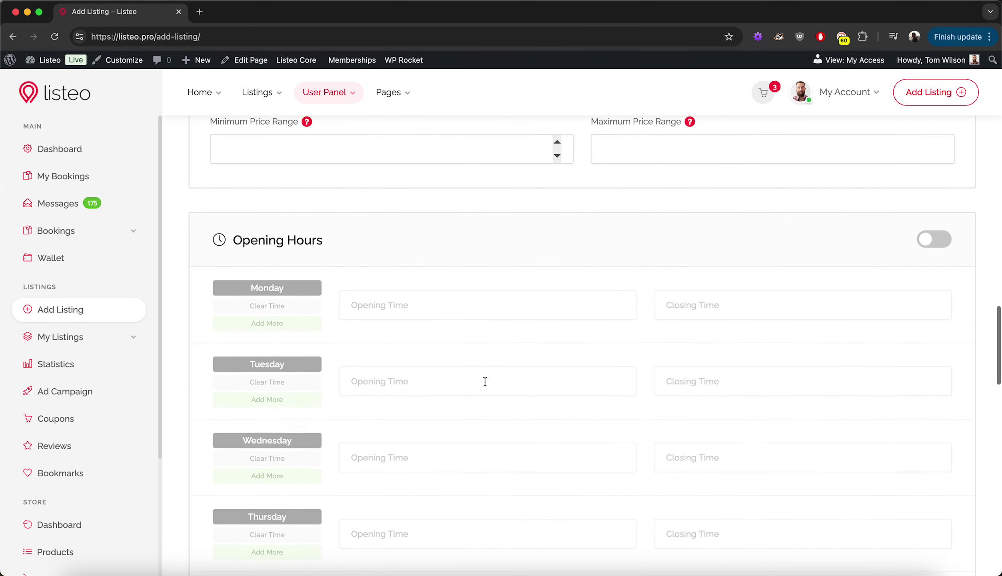
click(939, 228)
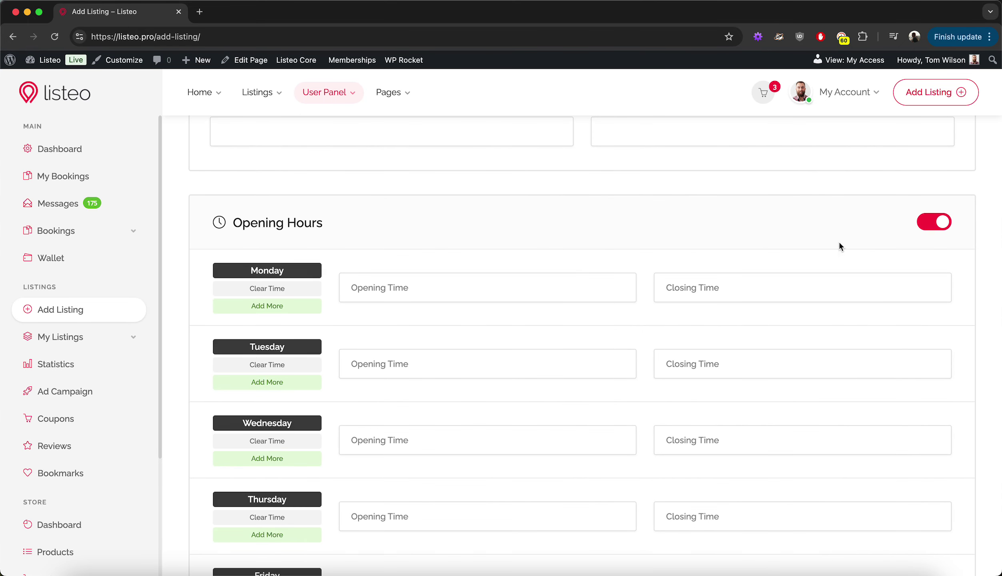
click(464, 370)
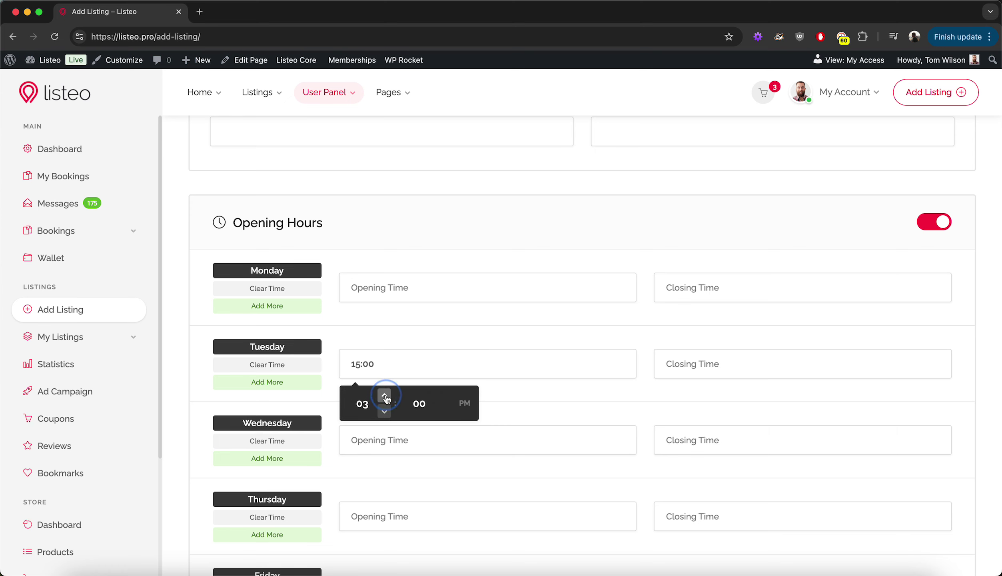
Enable Pricing & Bookable Services and add two more item rows and a category to the pricing table
scroll(518, 402, down, 11)
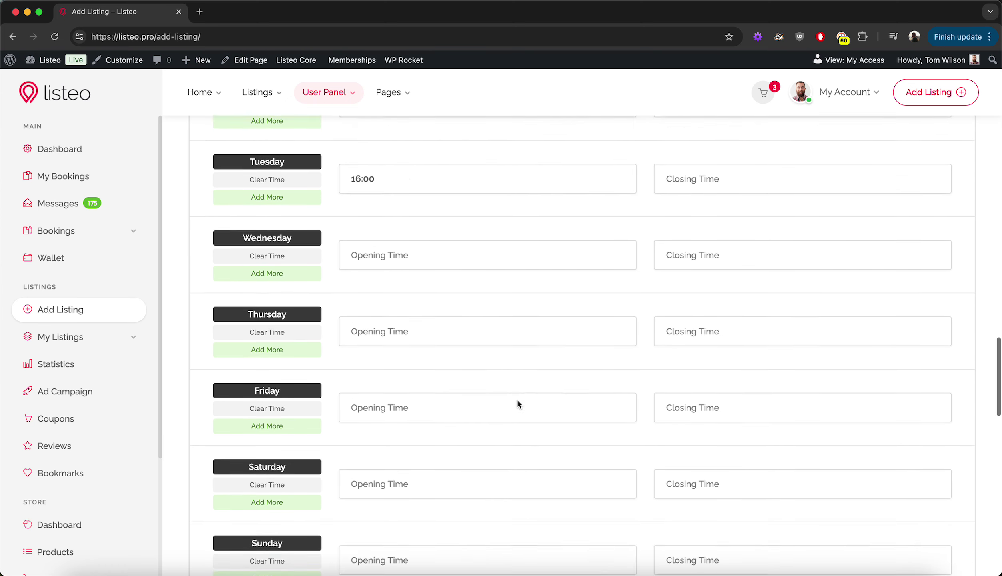
scroll(518, 405, down, 5)
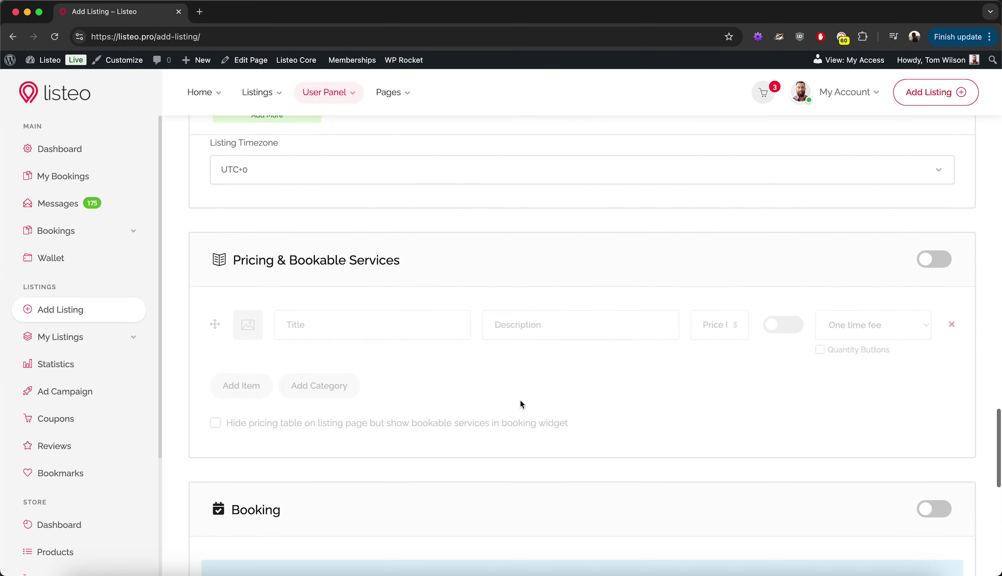
click(939, 260)
click(248, 395)
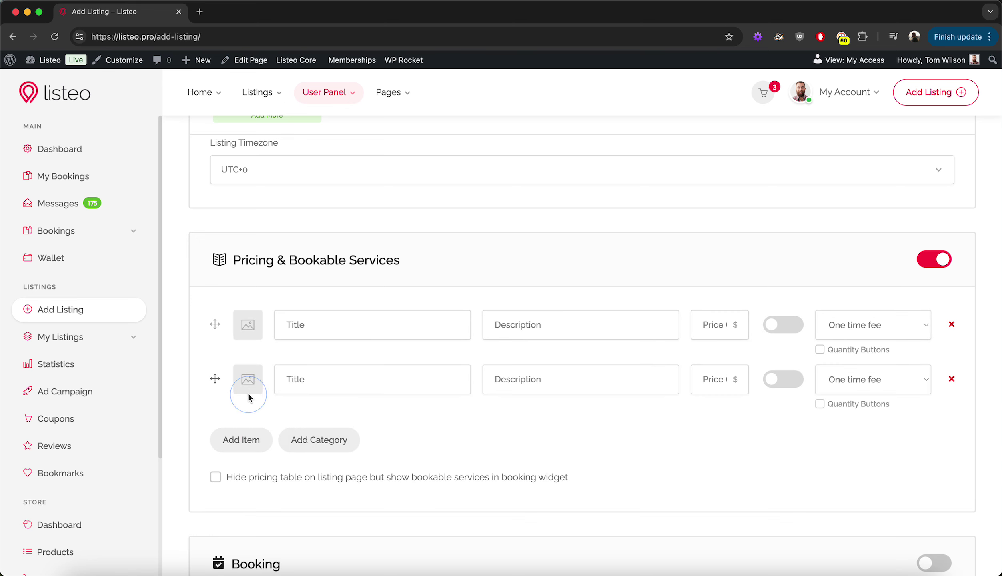
click(290, 439)
click(251, 488)
Enable Booking for the listing and review its settings through the October 2024 availability calendar
scroll(249, 484, down, 10)
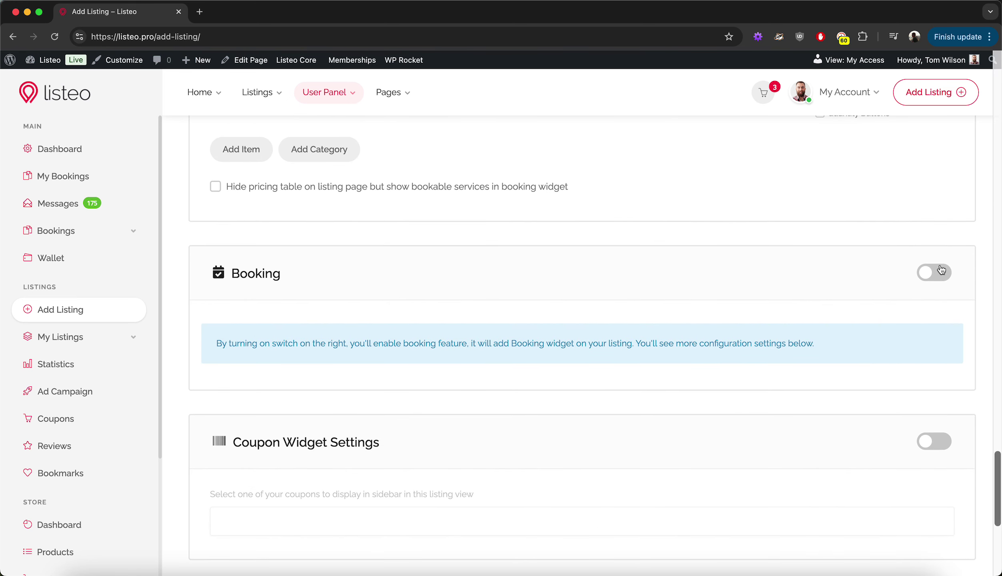
click(942, 271)
scroll(616, 381, down, 5)
scroll(615, 381, down, 8)
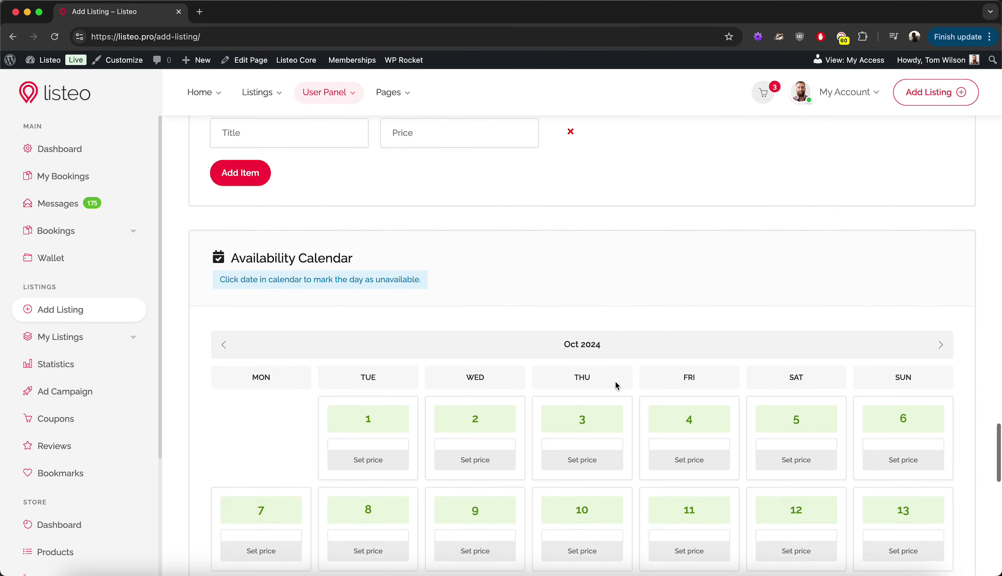
scroll(615, 382, down, 10)
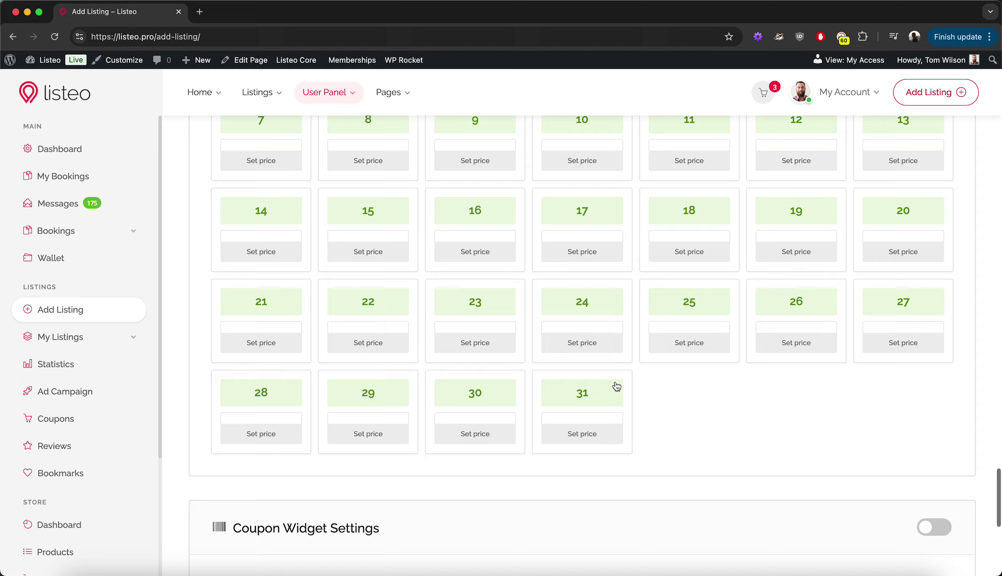
Check the form's Coupon Widget and Store Settings sections, and look through the list of active listings
scroll(616, 385, down, 10)
scroll(615, 386, down, 2)
click(108, 338)
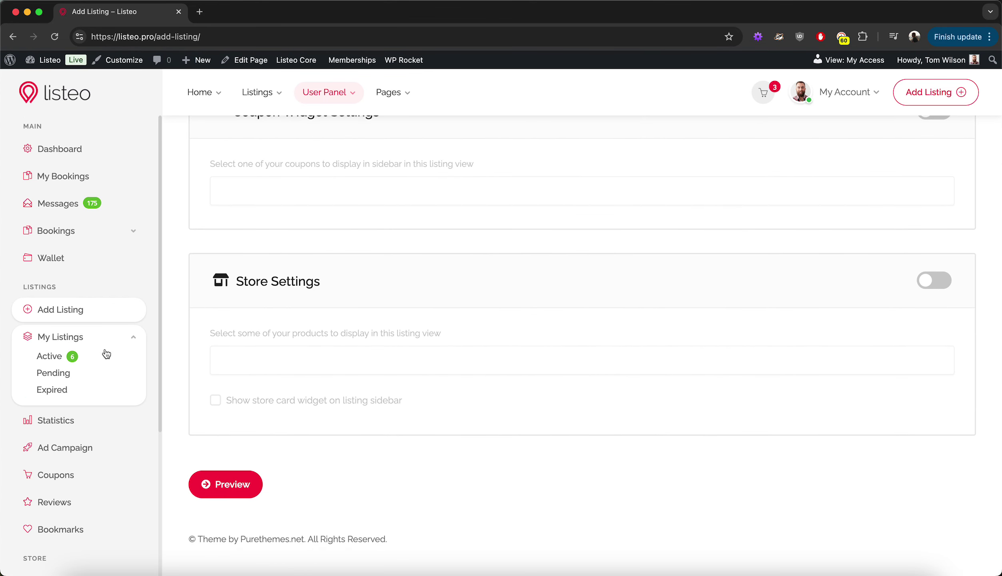
click(86, 359)
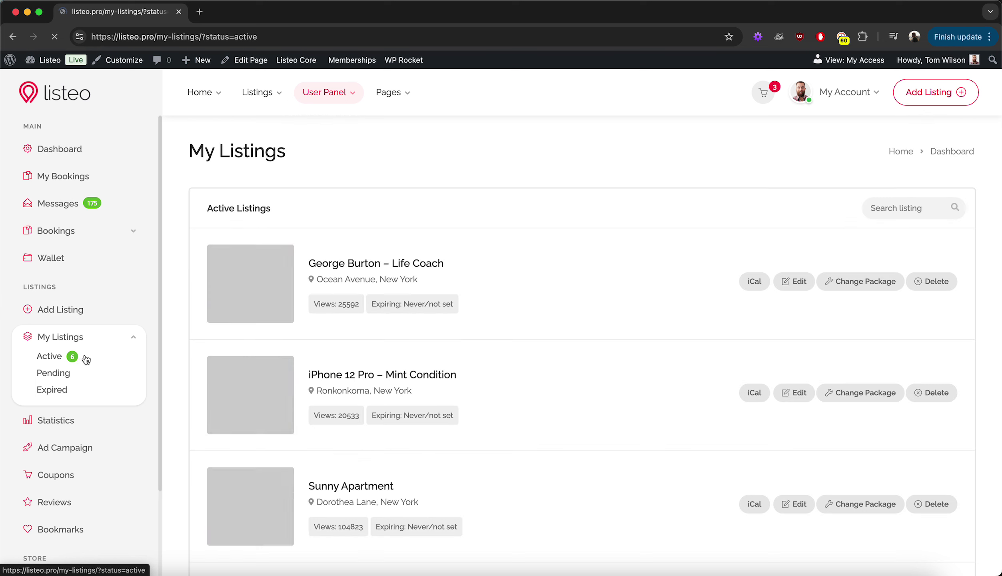
scroll(611, 353, down, 4)
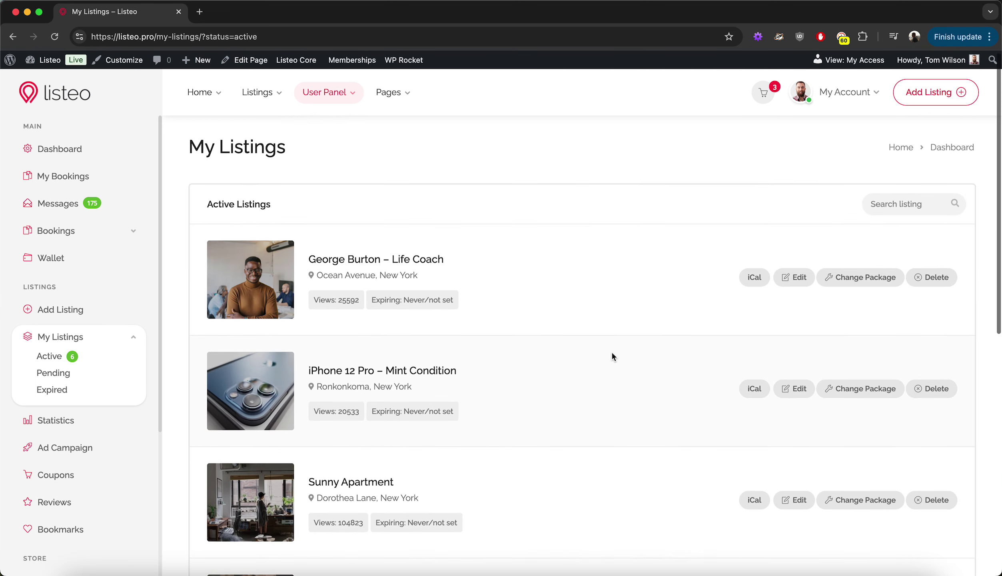
scroll(612, 353, down, 6)
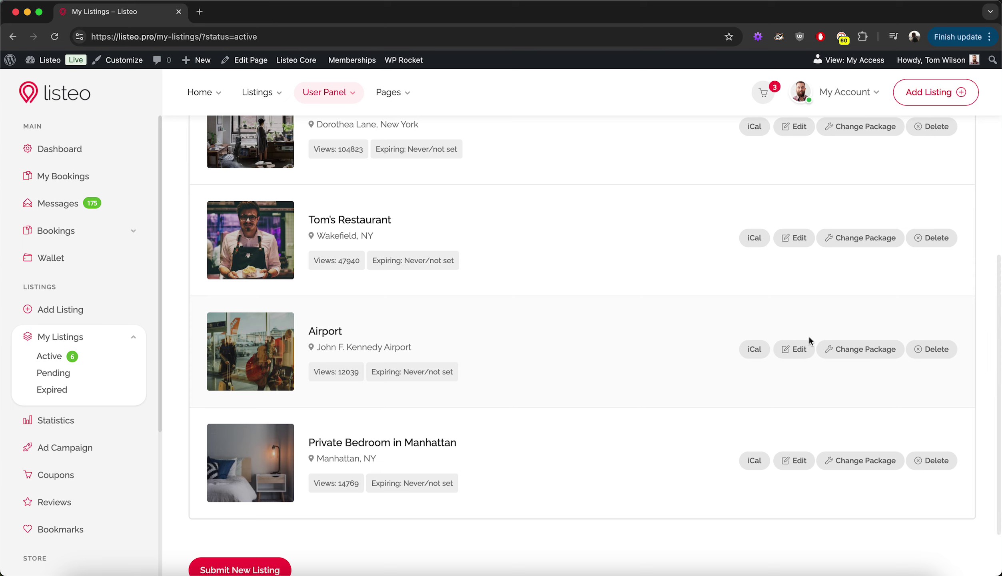
Open the Airport listing for editing and look through its location, gallery and details sections
click(803, 347)
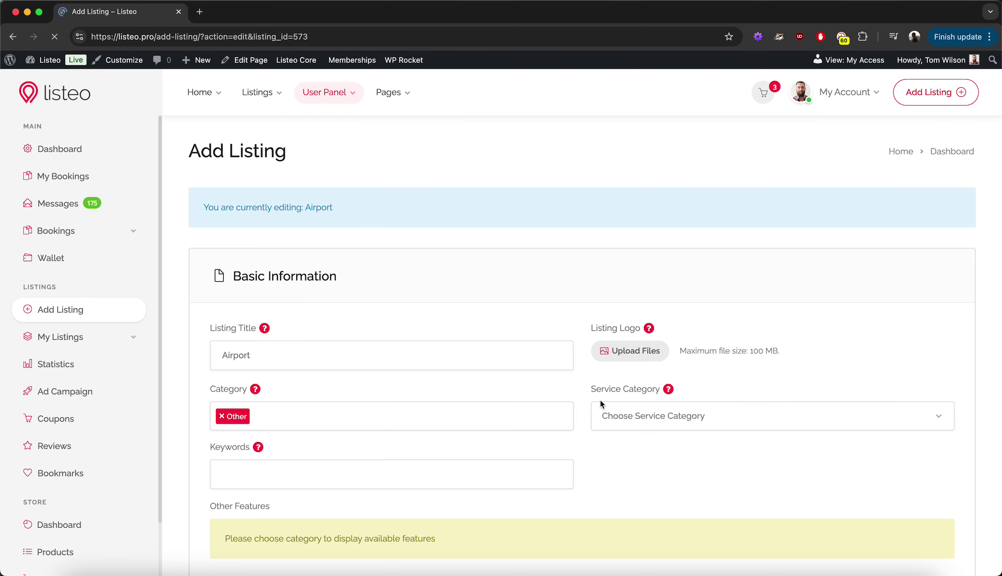
scroll(588, 412, down, 12)
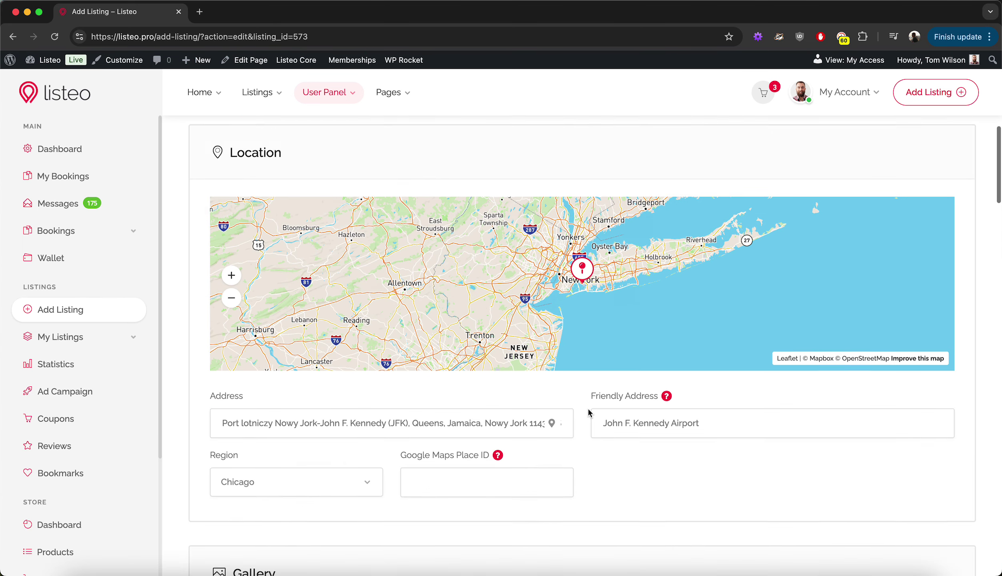
scroll(588, 413, down, 14)
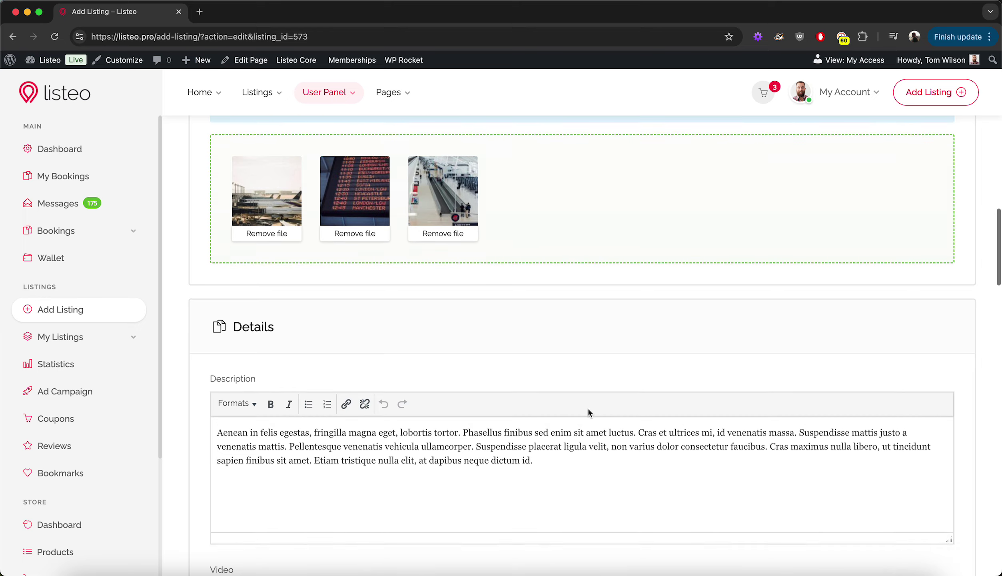
scroll(587, 407, down, 3)
Open the Statistics page and examine the Listings Analytics chart
click(136, 335)
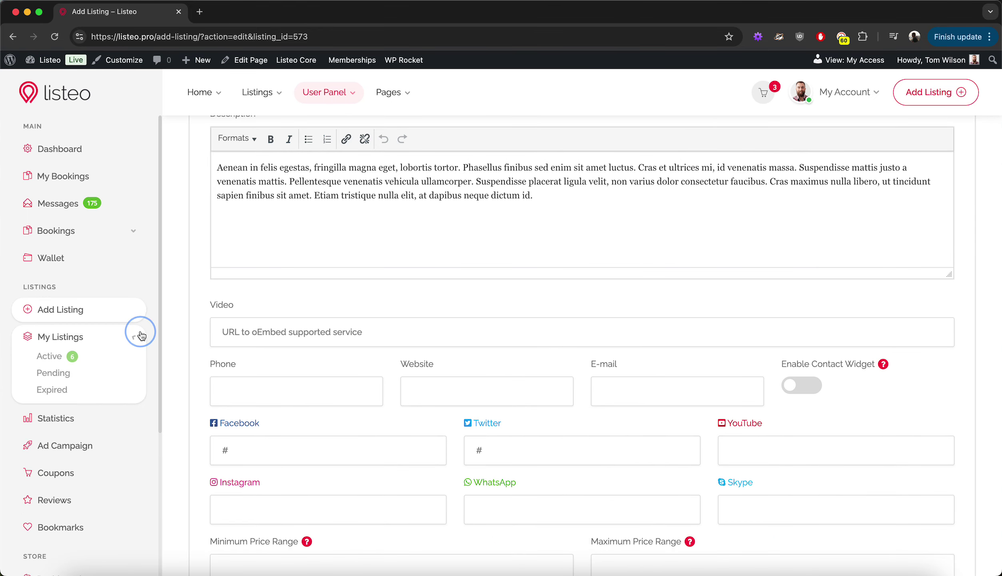
click(75, 420)
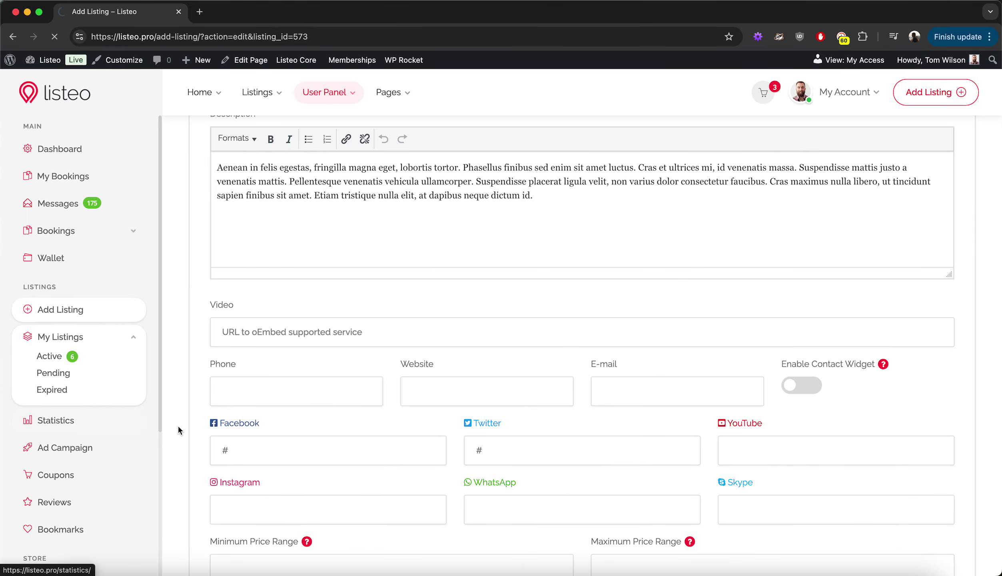
scroll(178, 427, down, 3)
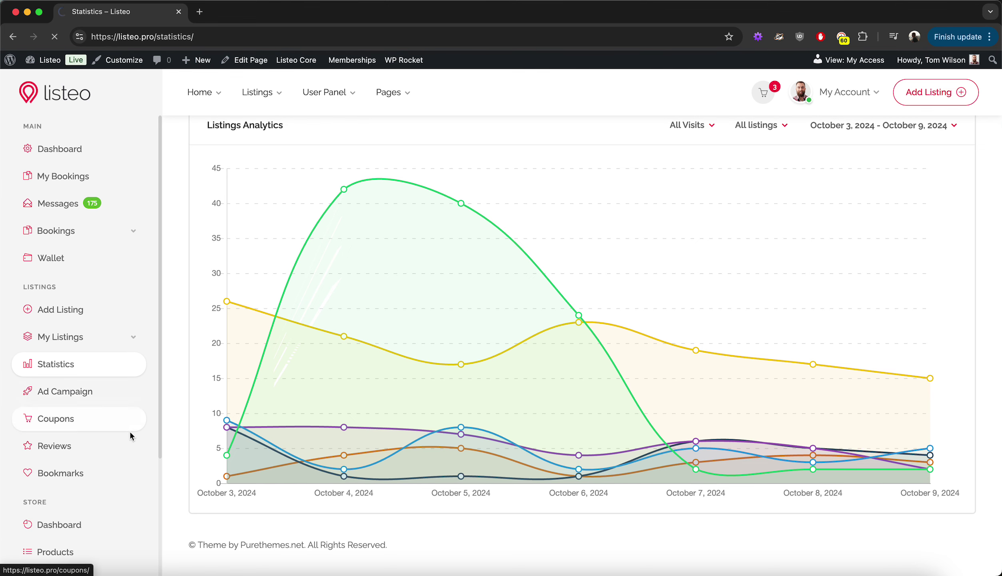
Start a new ad campaign and select the Homepage, Top Of Search Results and Sidebar placements
click(249, 305)
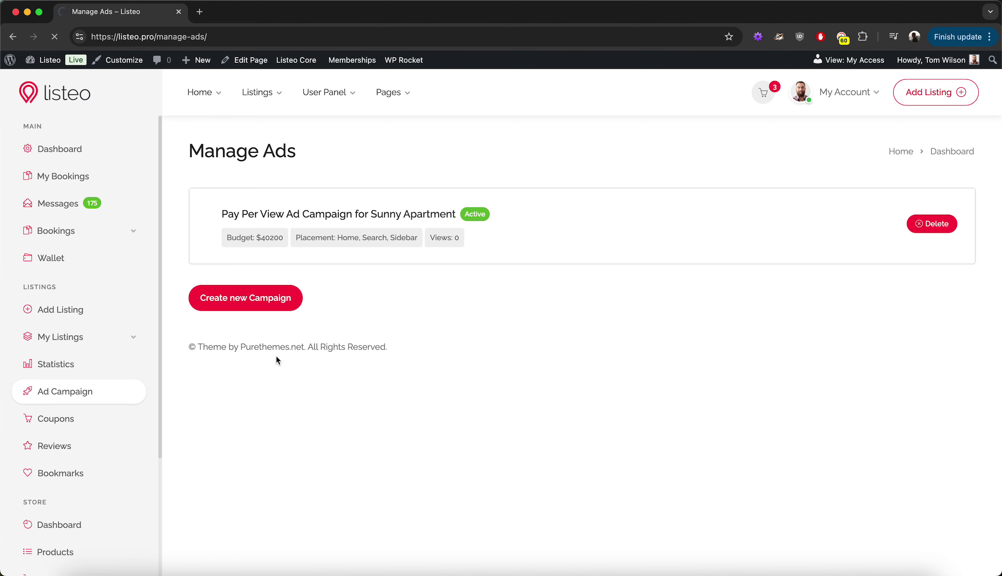
scroll(337, 335, down, 4)
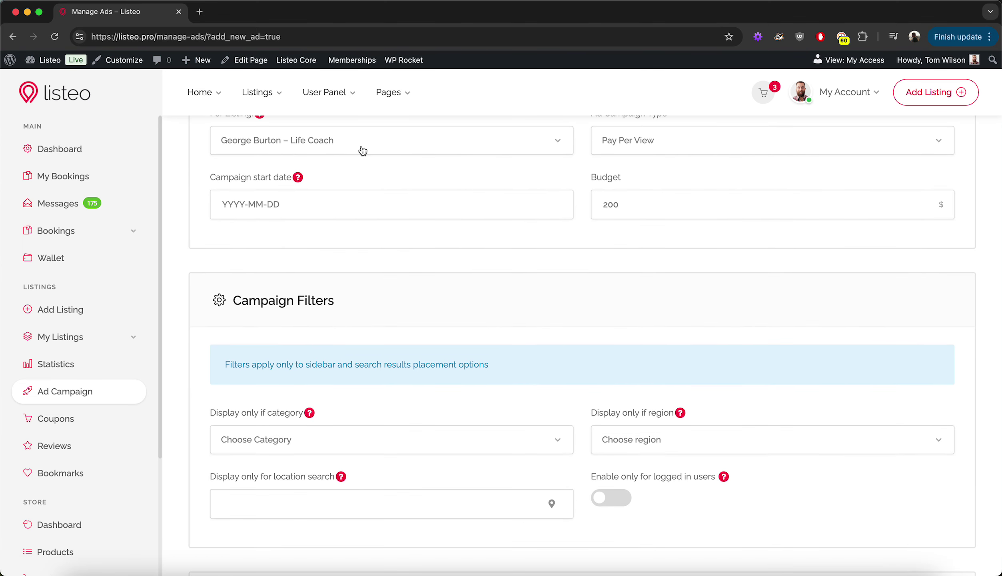
scroll(378, 248, down, 8)
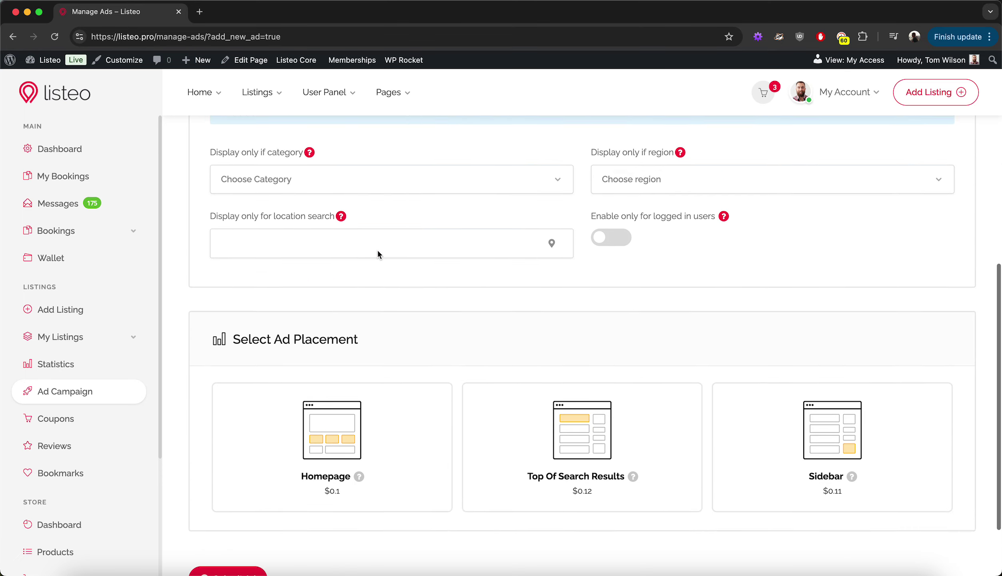
click(368, 374)
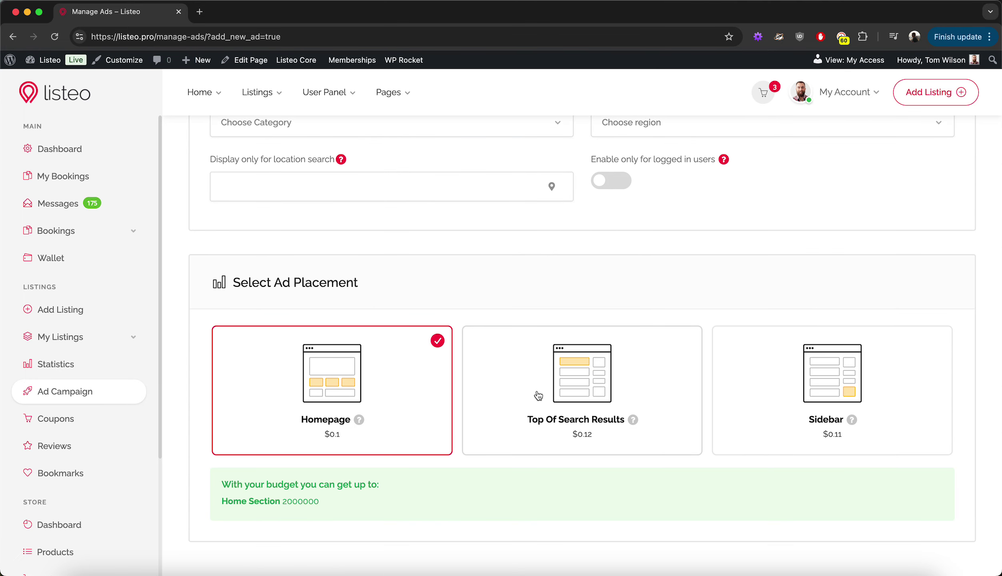
click(778, 375)
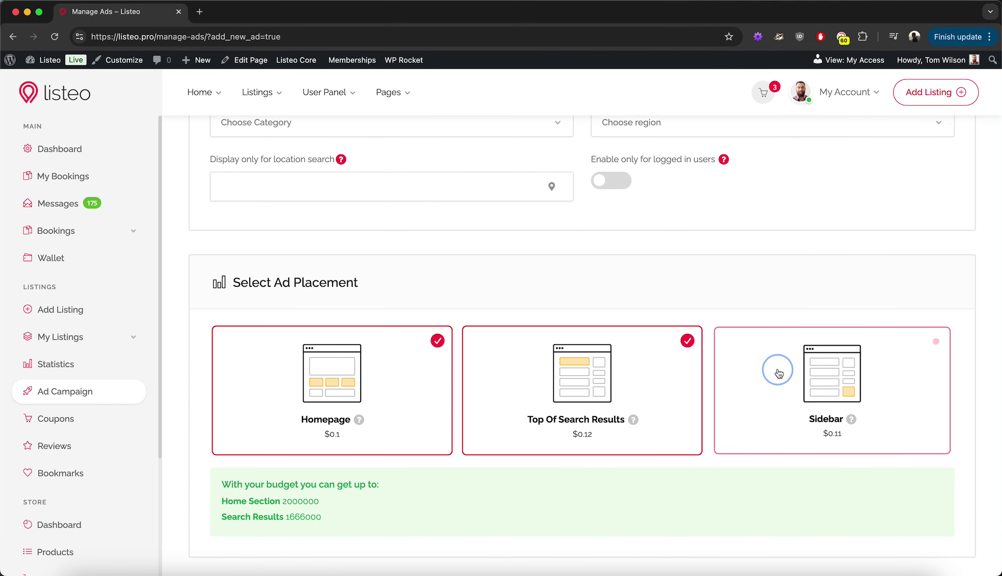
scroll(523, 274, down, 1)
scroll(523, 271, down, 2)
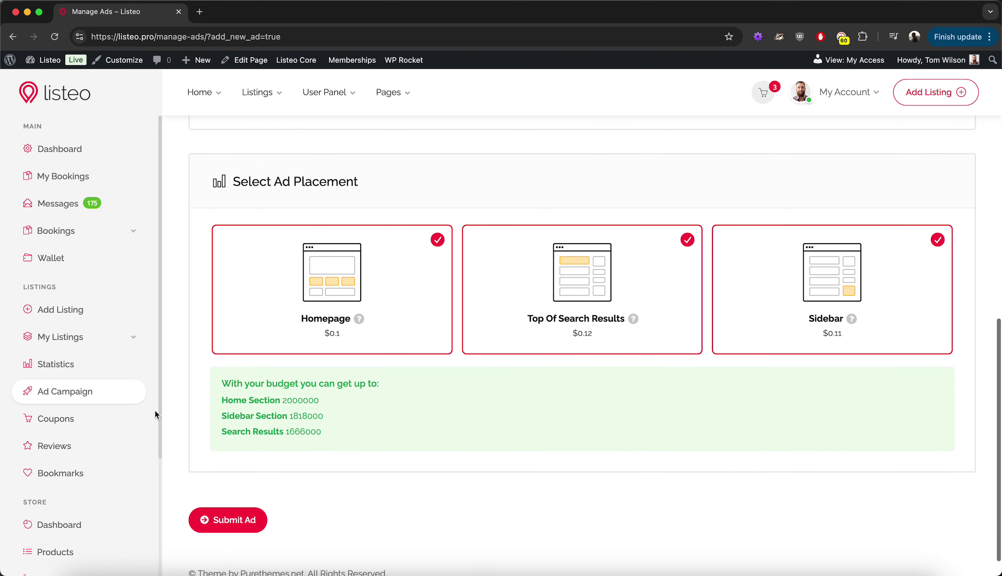
Look over the existing coupons and the visitor reviews
click(82, 421)
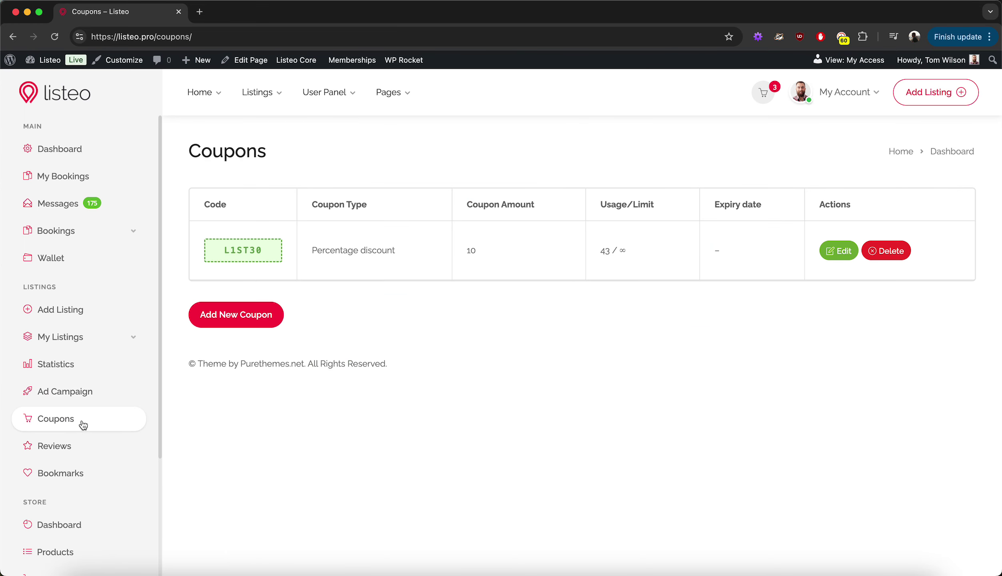
scroll(347, 226, down, 1)
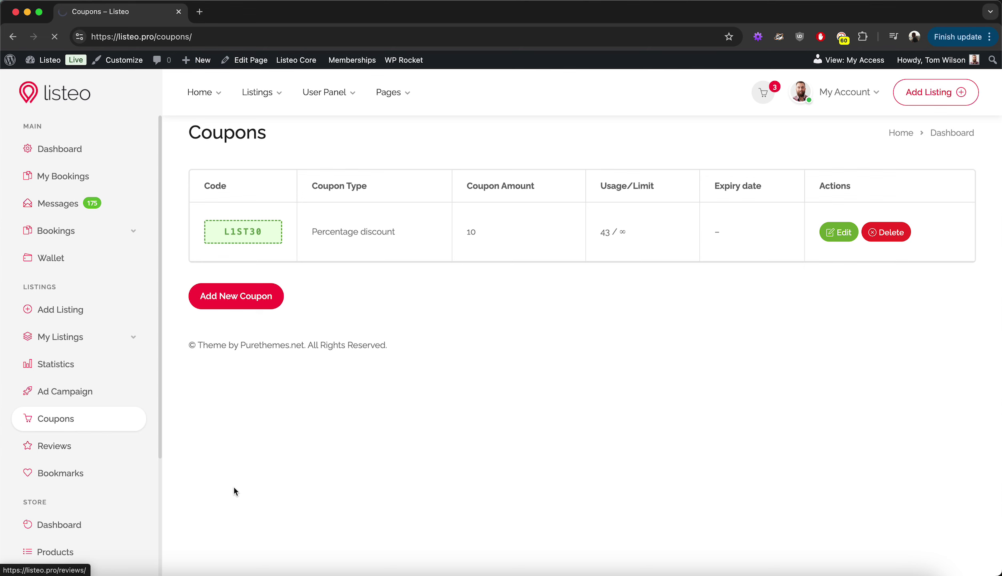
scroll(233, 486, down, 3)
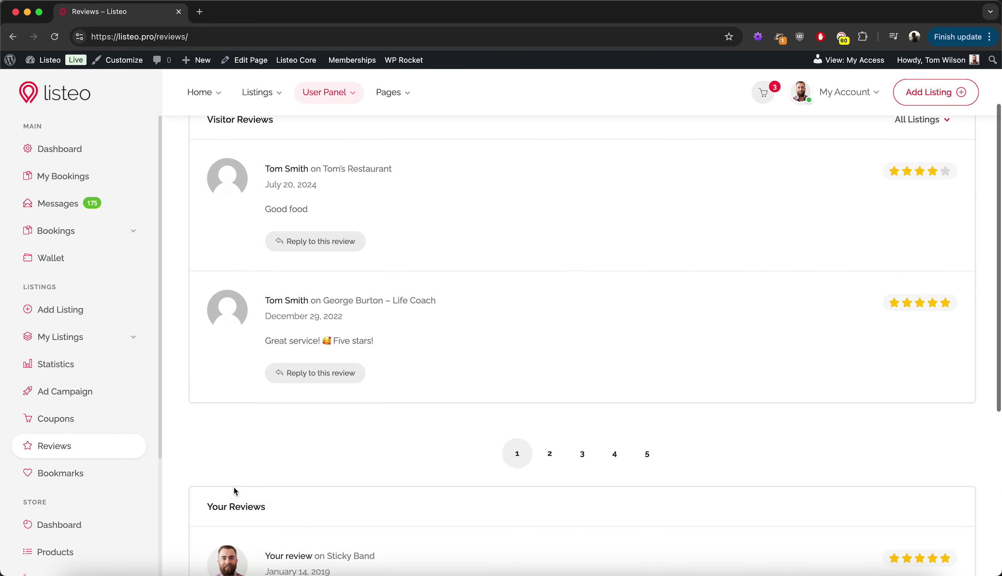
Reply "Thanks!" to the visitor review on the Life Coach listing and look over the account's own reviews
click(330, 369)
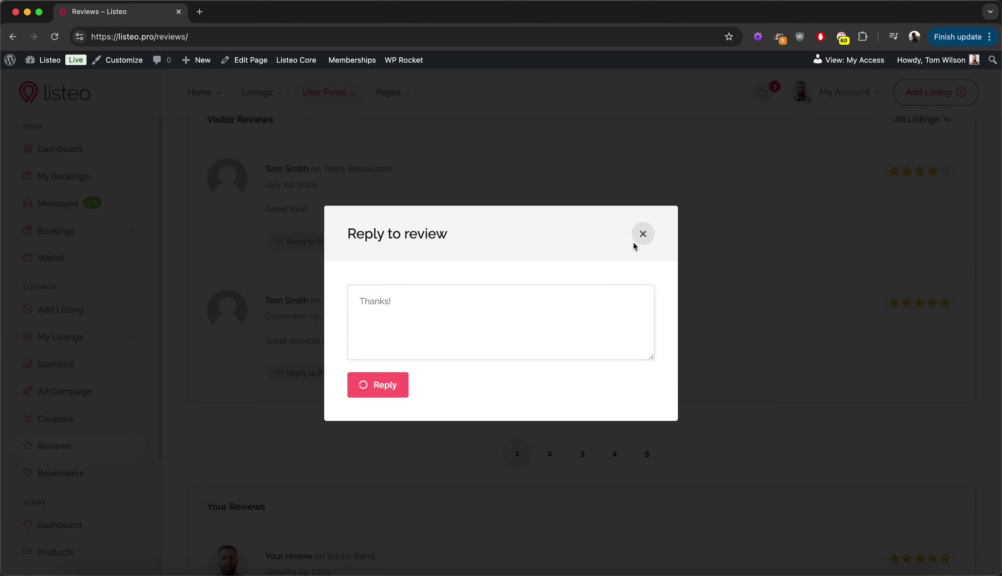
click(643, 234)
scroll(639, 233, down, 10)
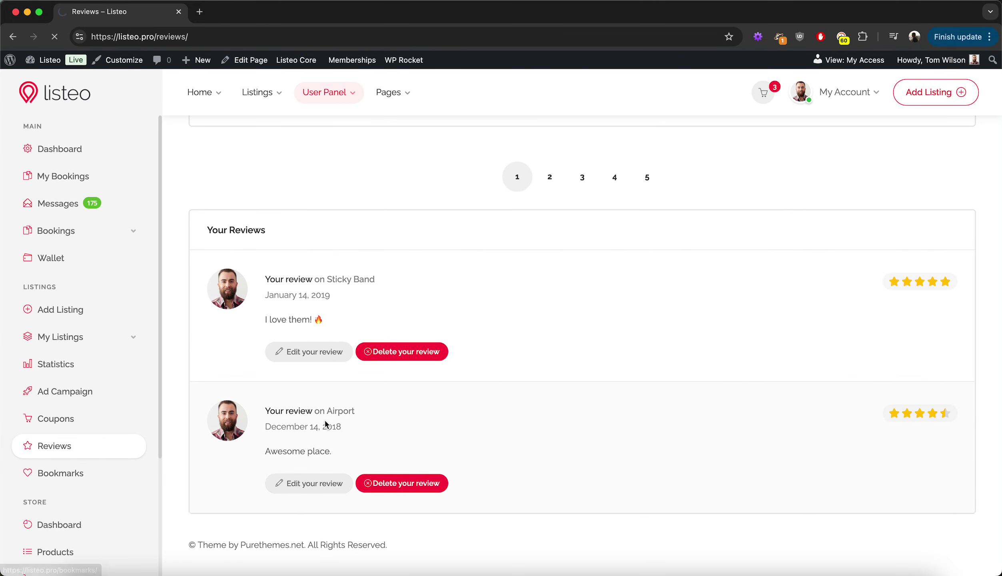
View the bookmarked listings and the store dashboard's orders, products and monthly sales overview
scroll(325, 423, down, 2)
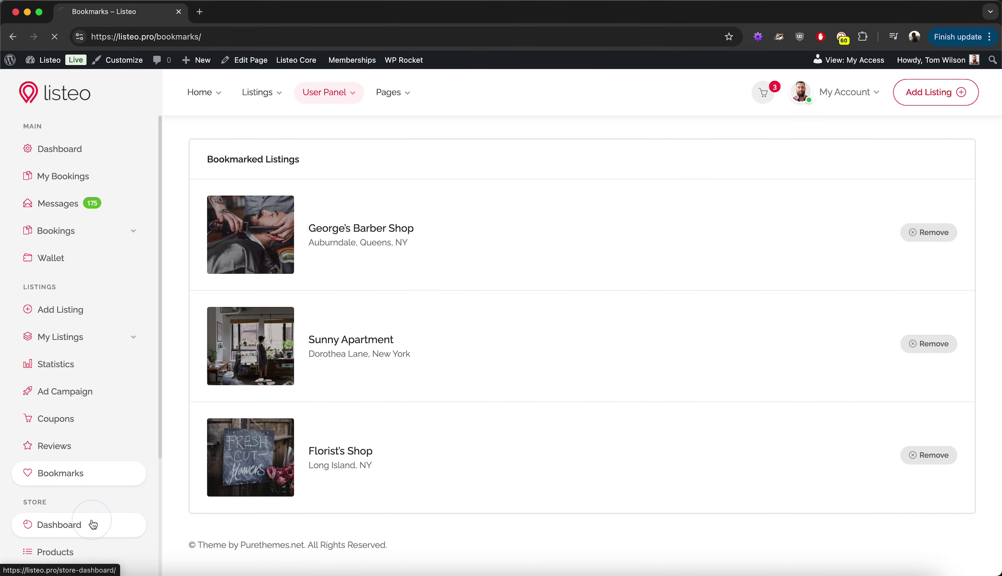
scroll(232, 436, down, 10)
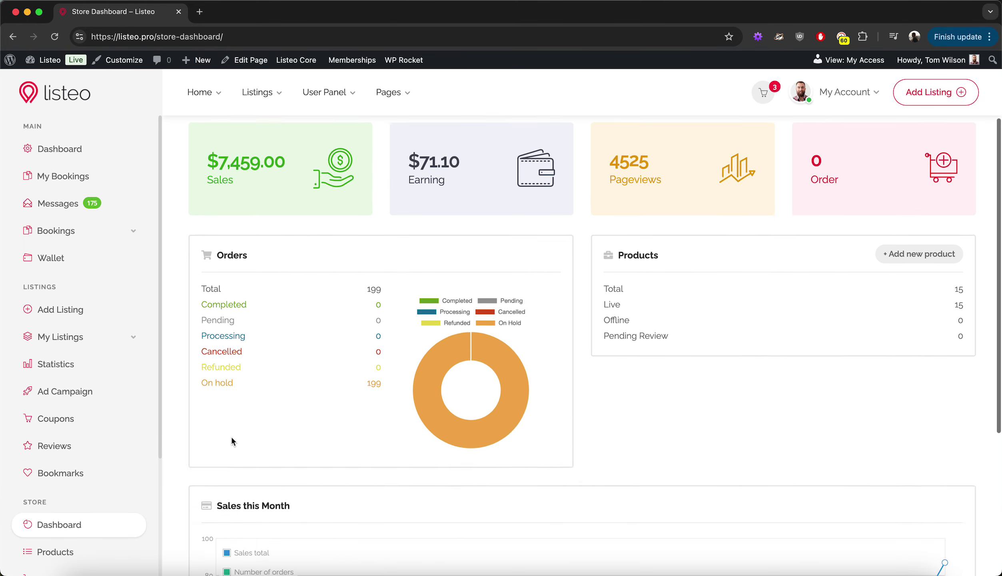
scroll(68, 505, down, 5)
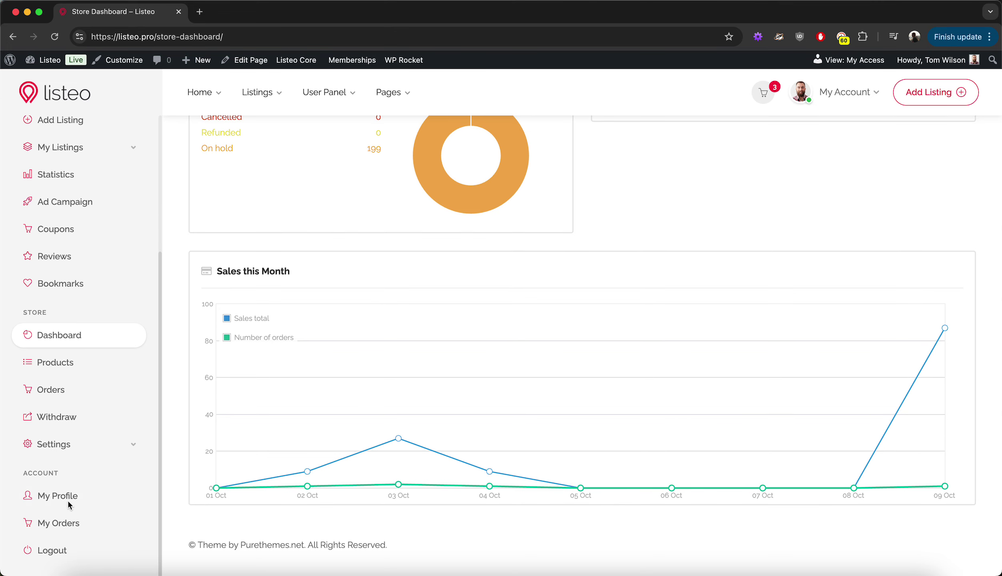
Open the store's Products page and look through the product table
click(66, 369)
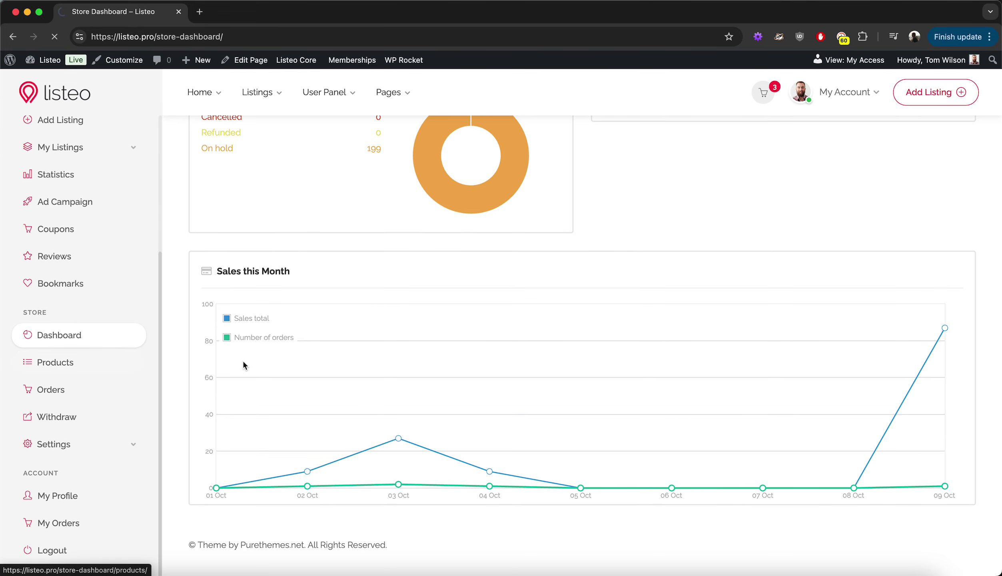
scroll(242, 360, down, 6)
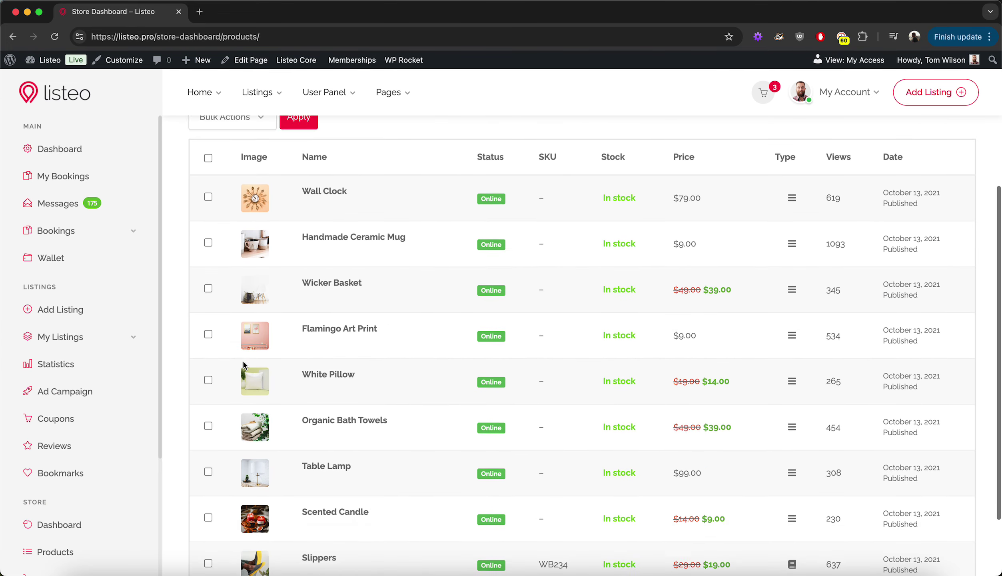
scroll(80, 462, down, 3)
scroll(80, 462, down, 2)
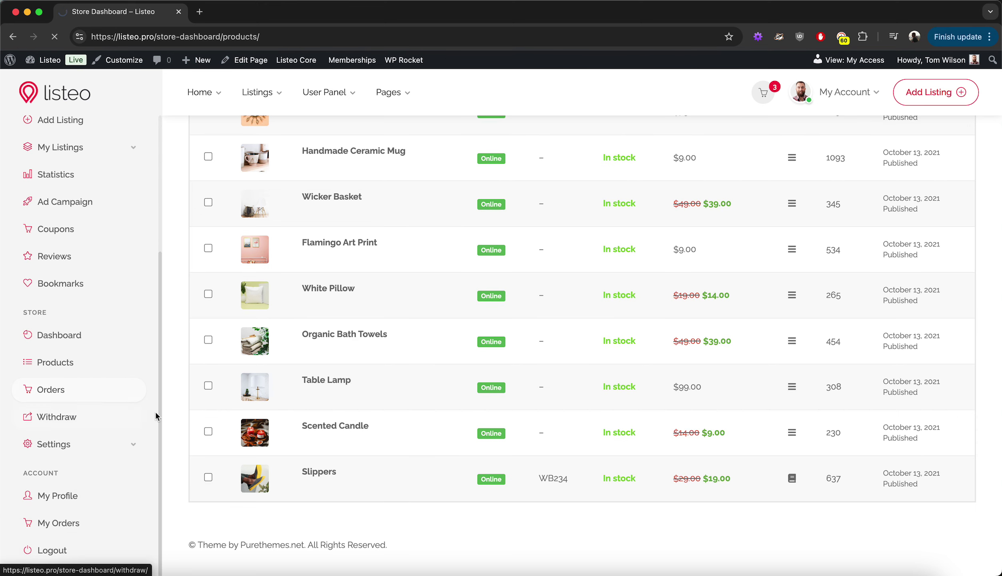
Look through the store's order list down to its page navigation
scroll(199, 421, down, 2)
scroll(199, 421, down, 4)
scroll(81, 448, down, 3)
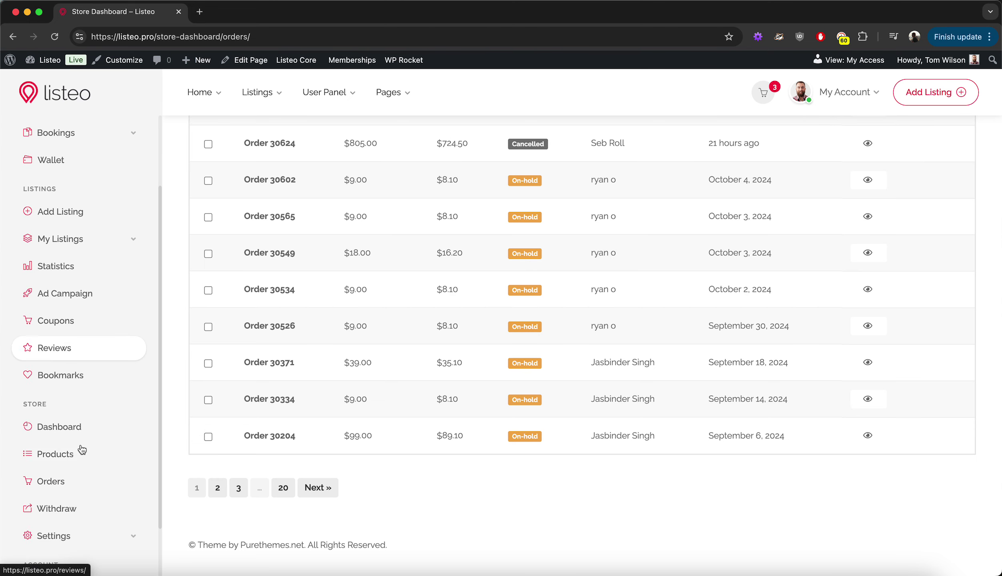
Open the store settings and look through the banner, store name, address and contact fields
scroll(76, 371, down, 2)
click(85, 444)
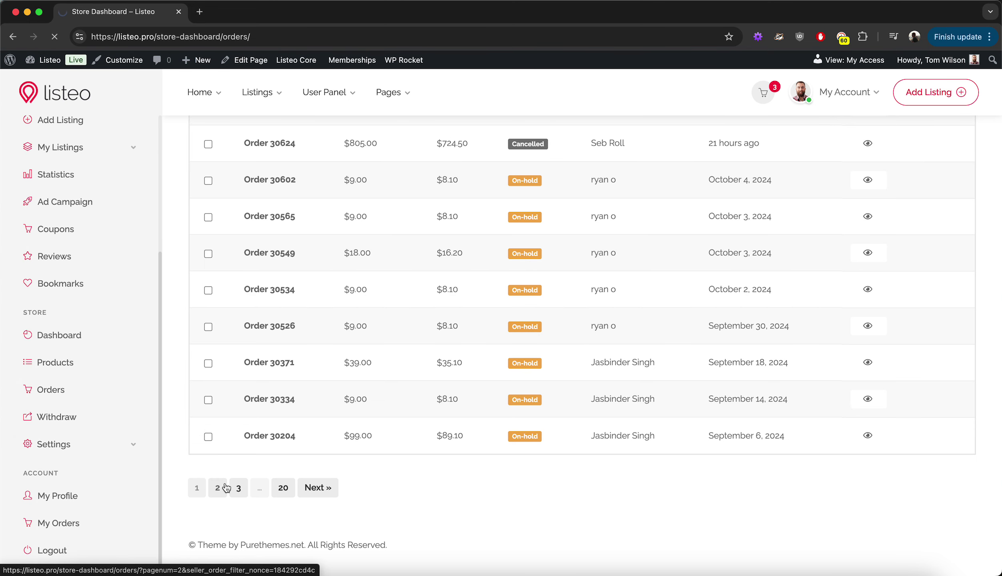
scroll(226, 488, down, 5)
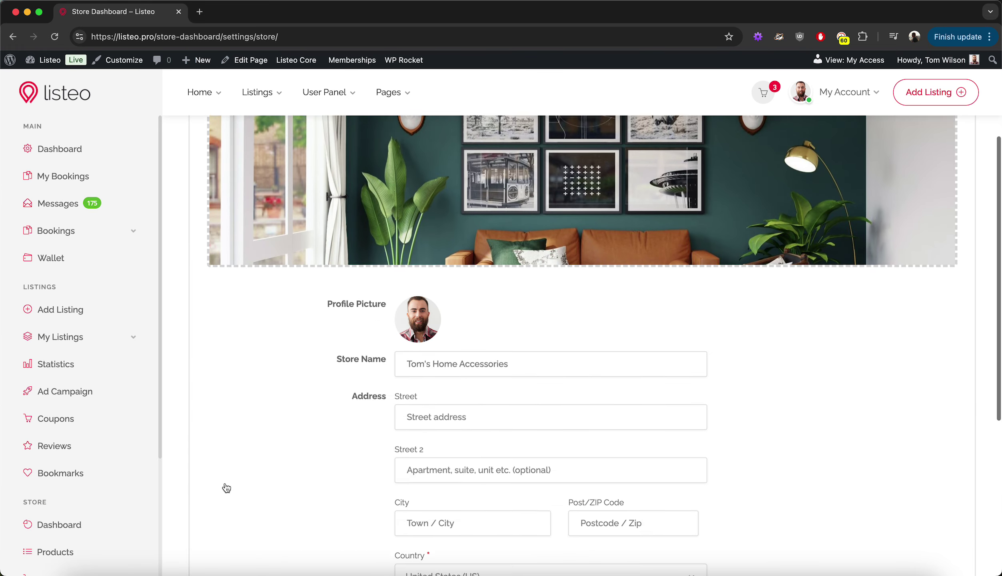
scroll(226, 486, down, 5)
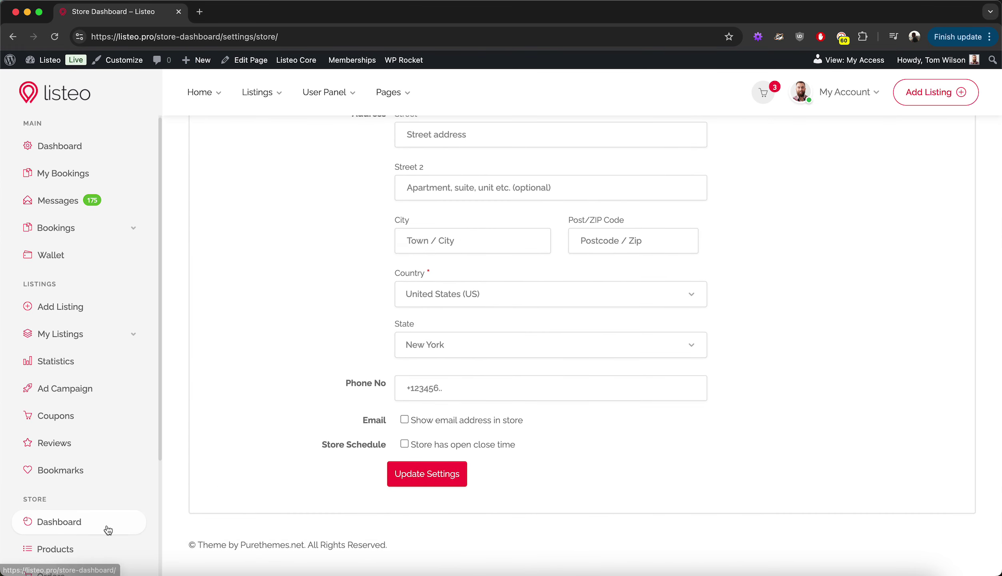
Open the My Profile page and look through the profile details and social media fields
scroll(106, 529, down, 4)
click(88, 497)
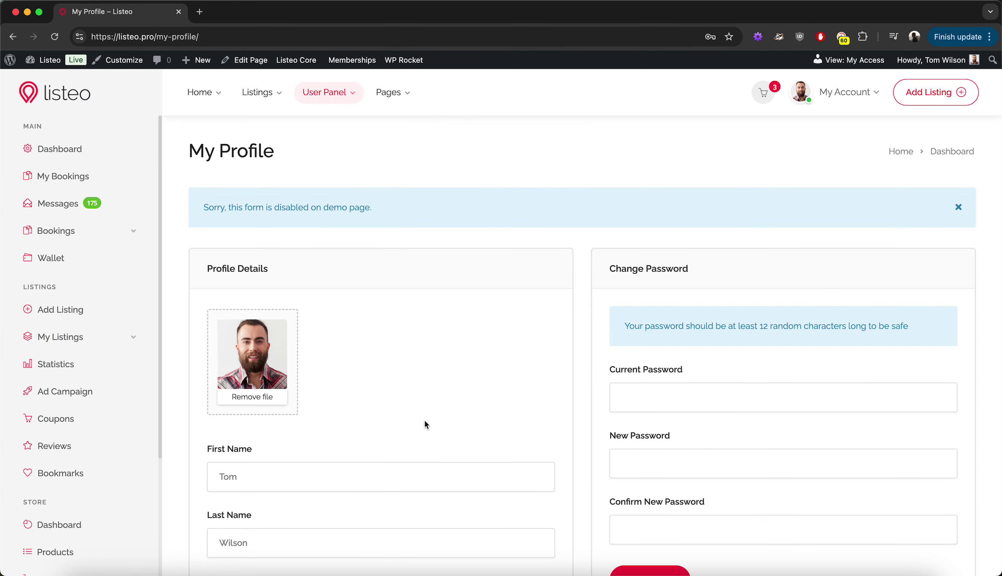
scroll(425, 420, down, 9)
scroll(424, 421, down, 5)
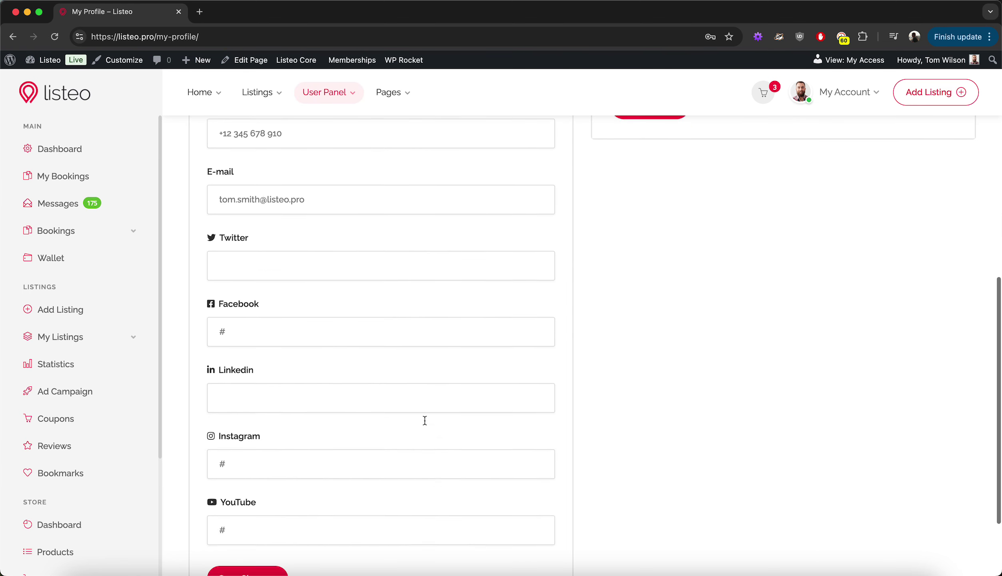